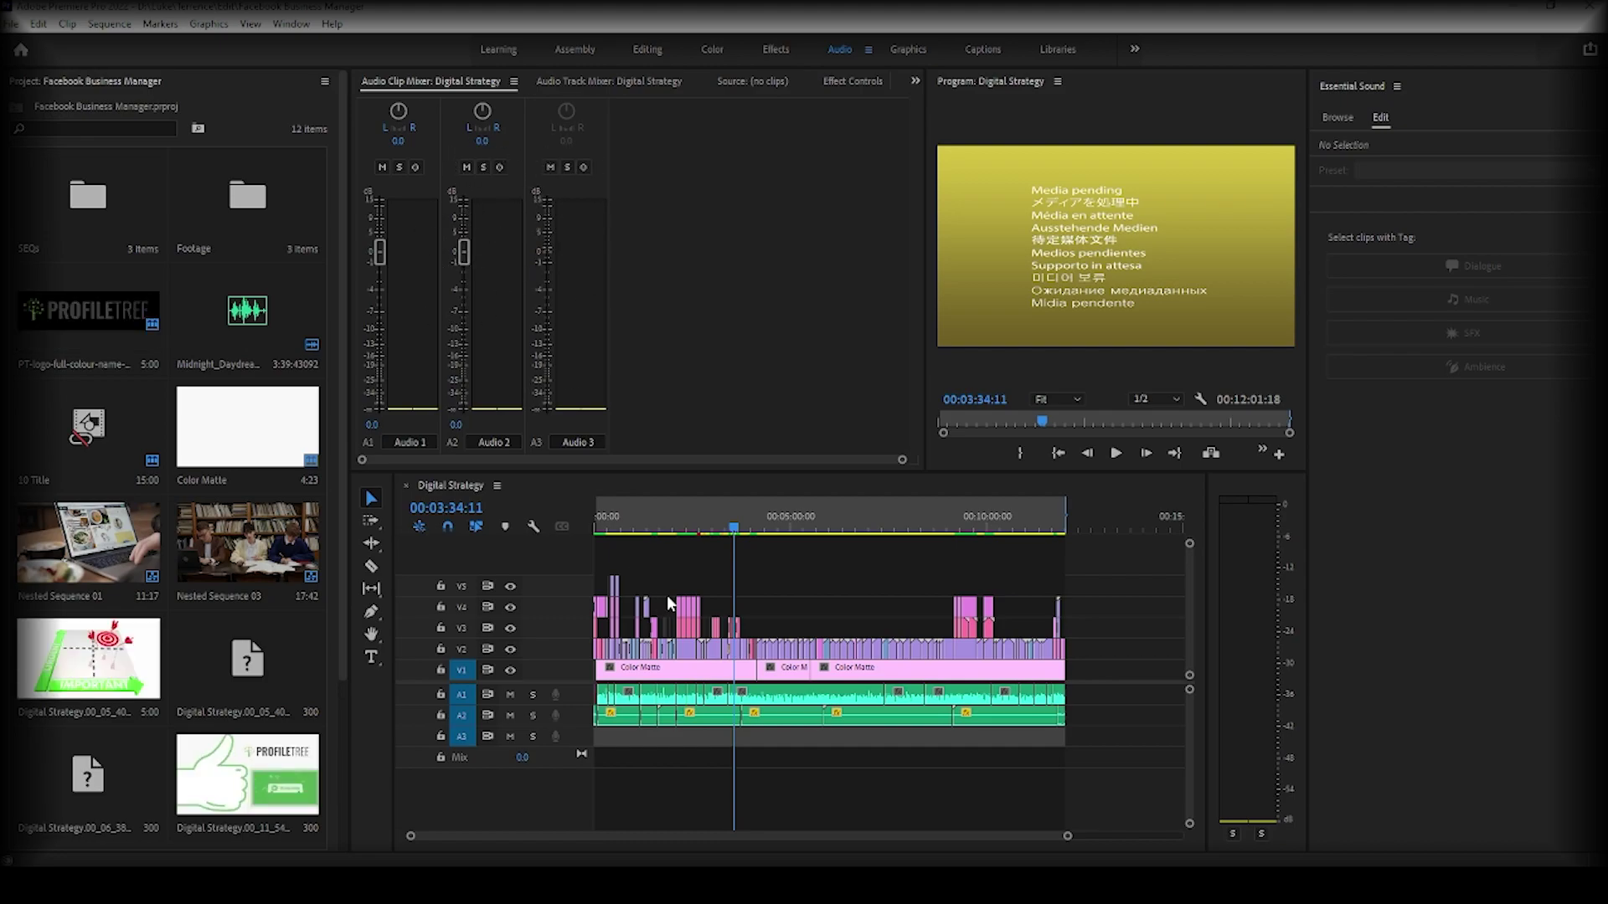
Play the Digital Strategy sequence from 00:00:00:00, stop it once, then resume playback.
click(536, 524)
key(Home)
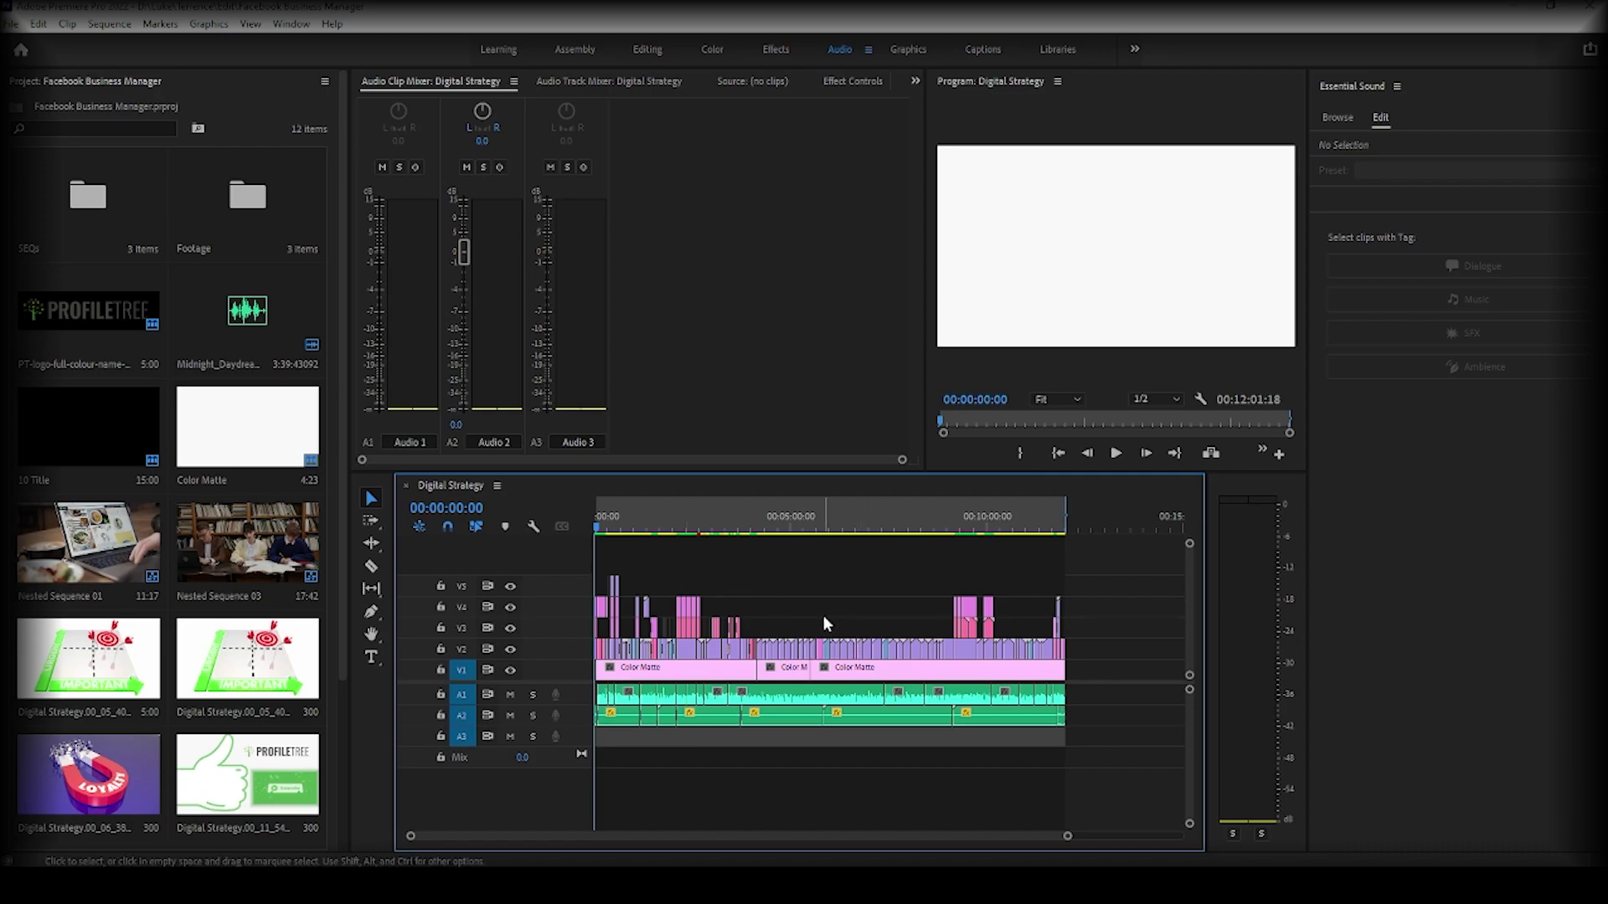
click(1117, 453)
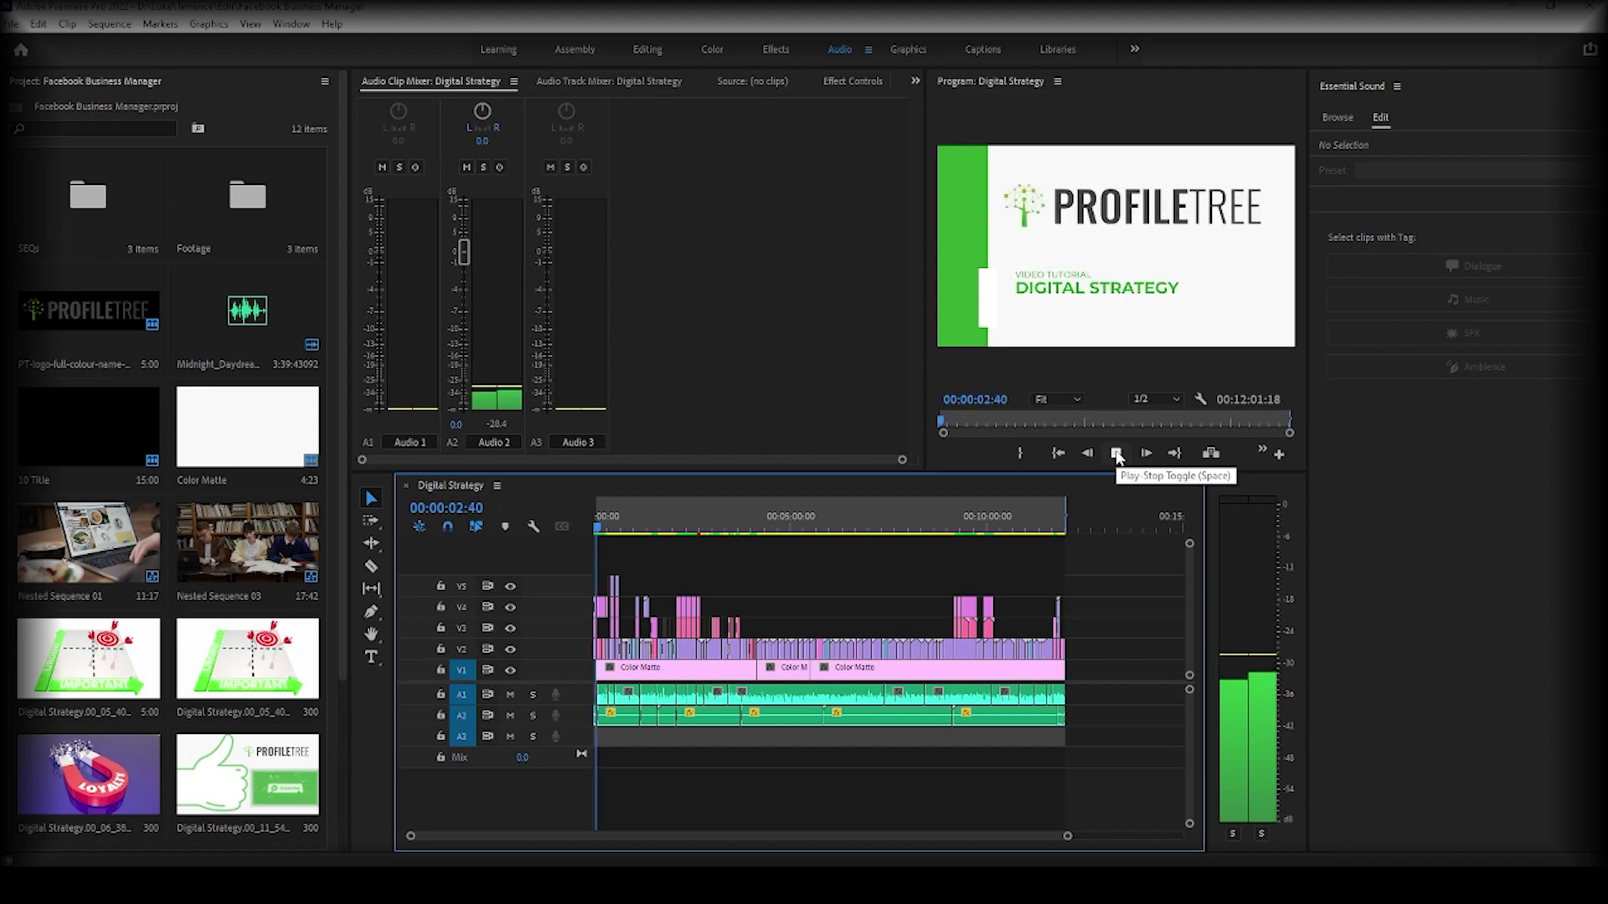
click(1117, 453)
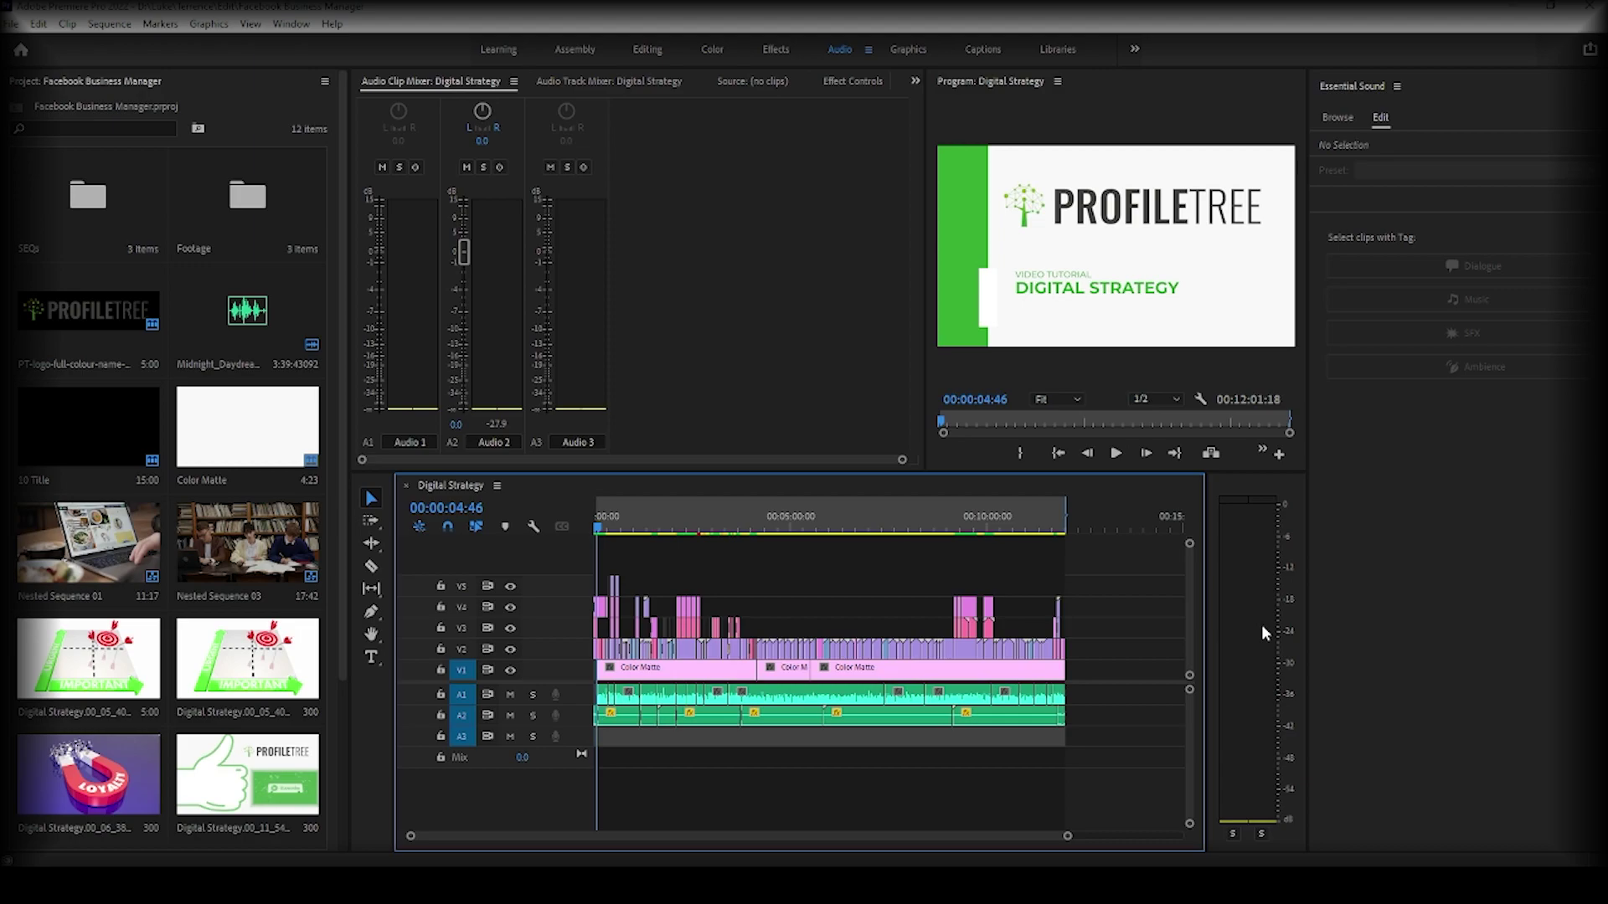
key(space)
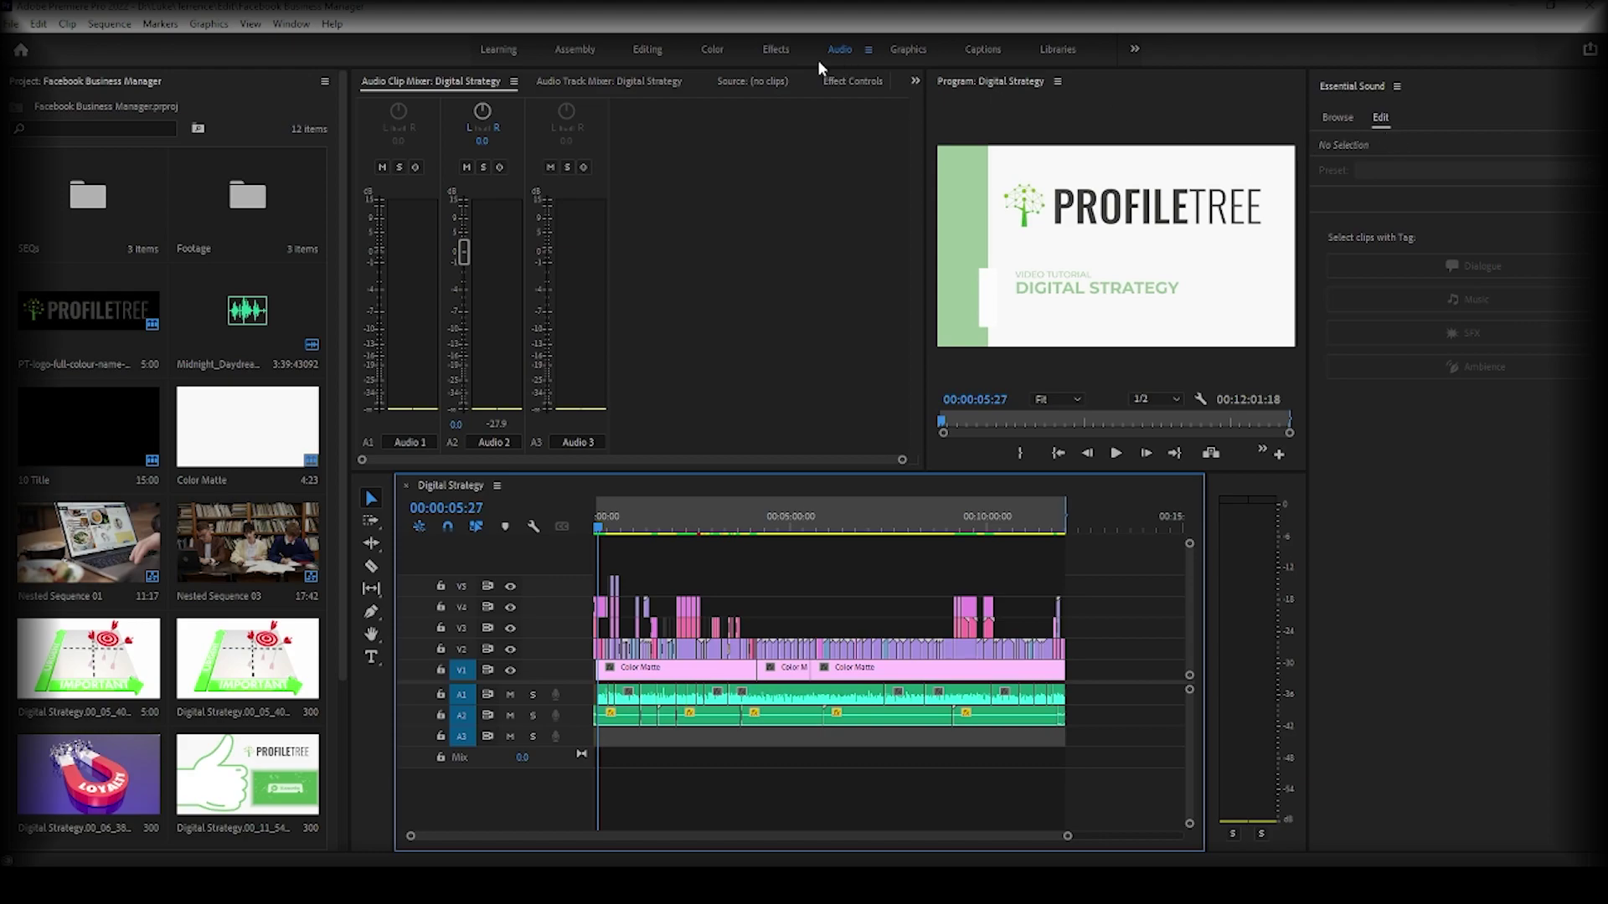
In the Effects workspace, search 'dynamics' and drop the Dynamics effect onto the first A2 clip.
click(775, 50)
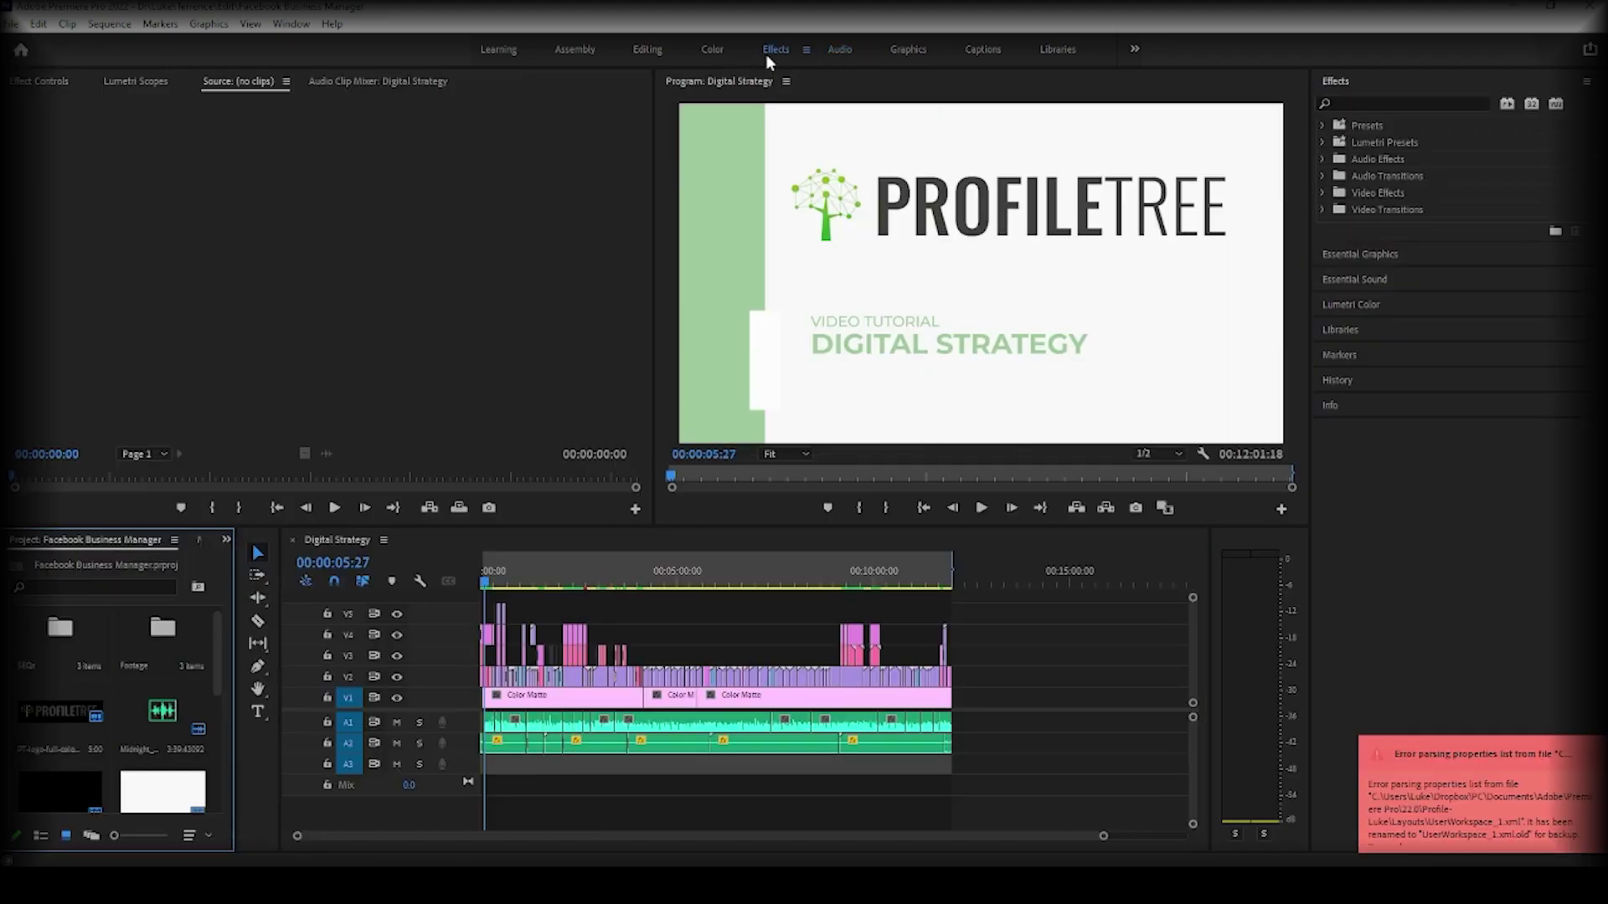
click(1413, 104)
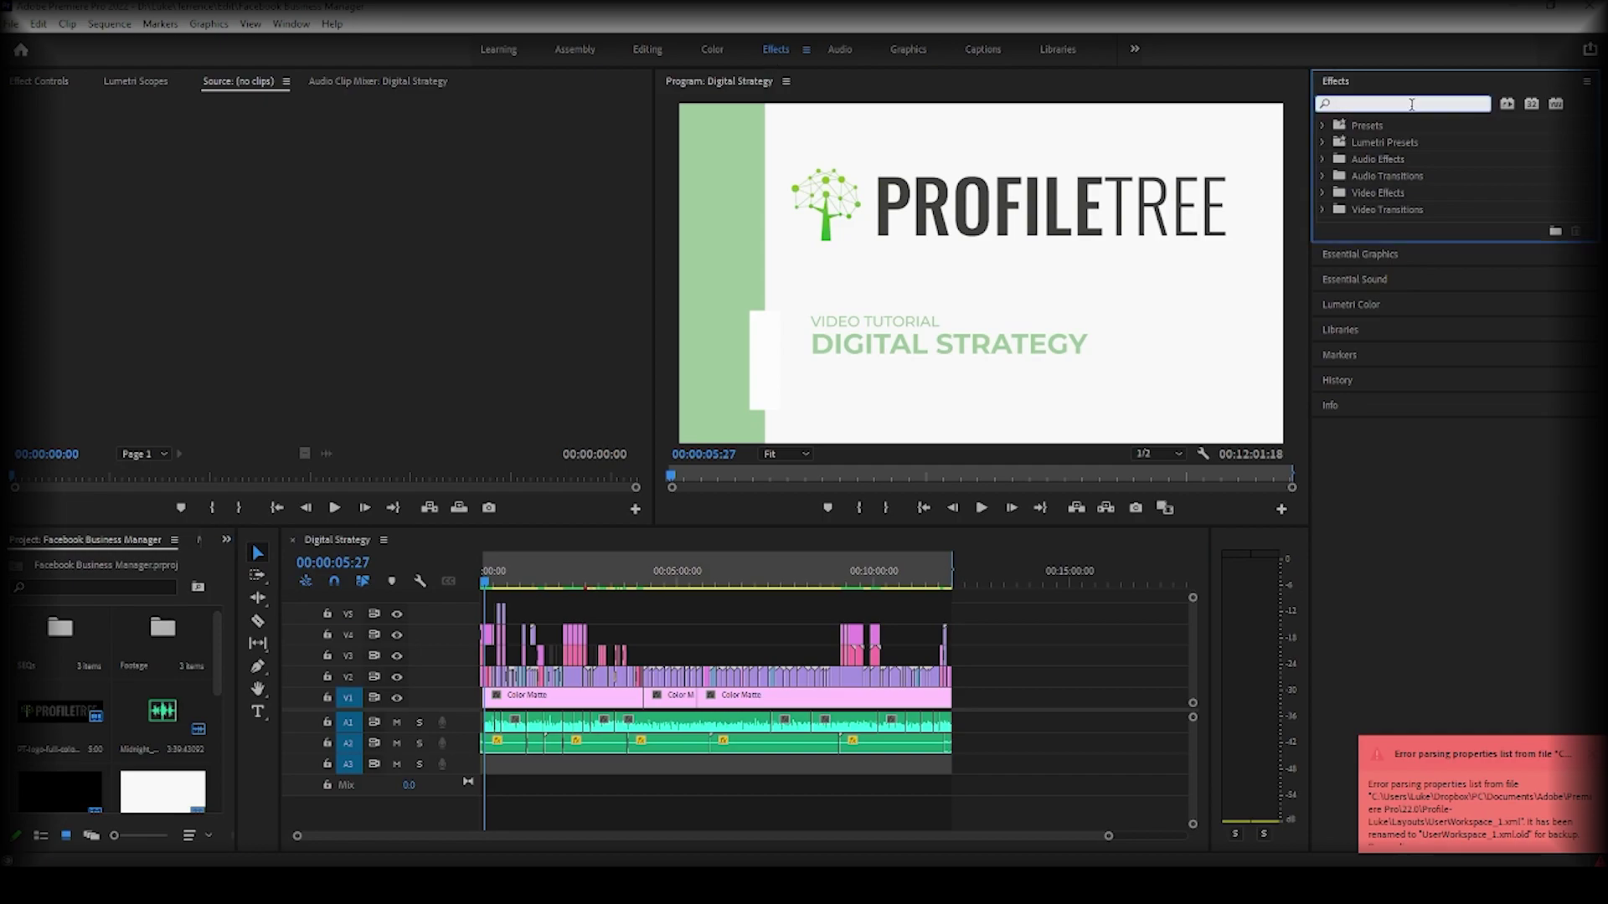
text(dynamics)
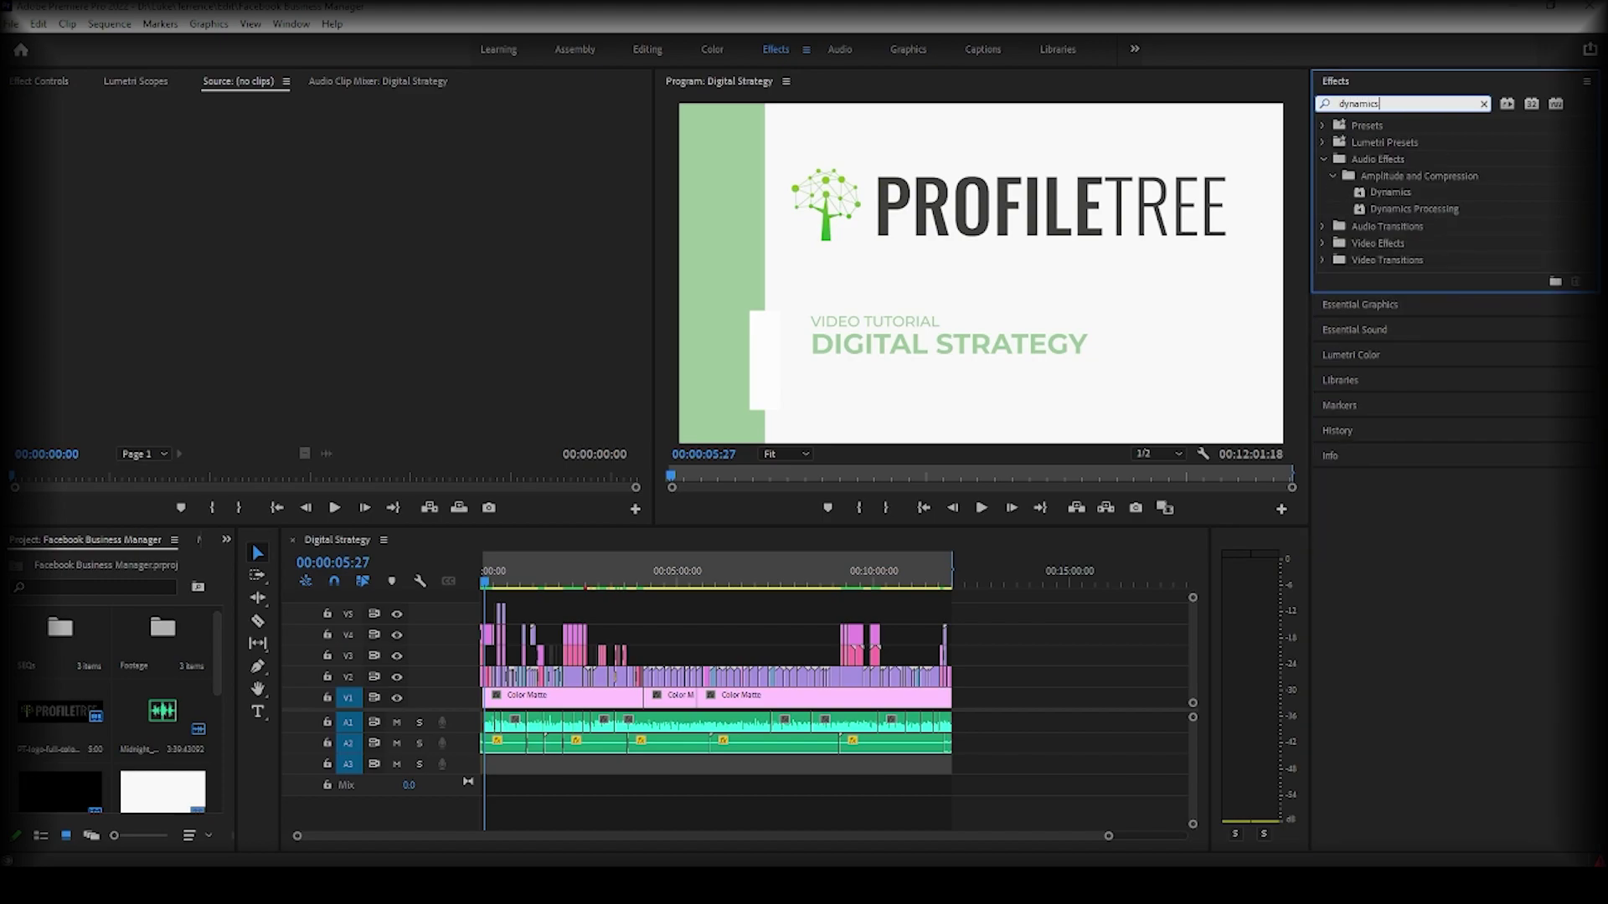
click(1432, 198)
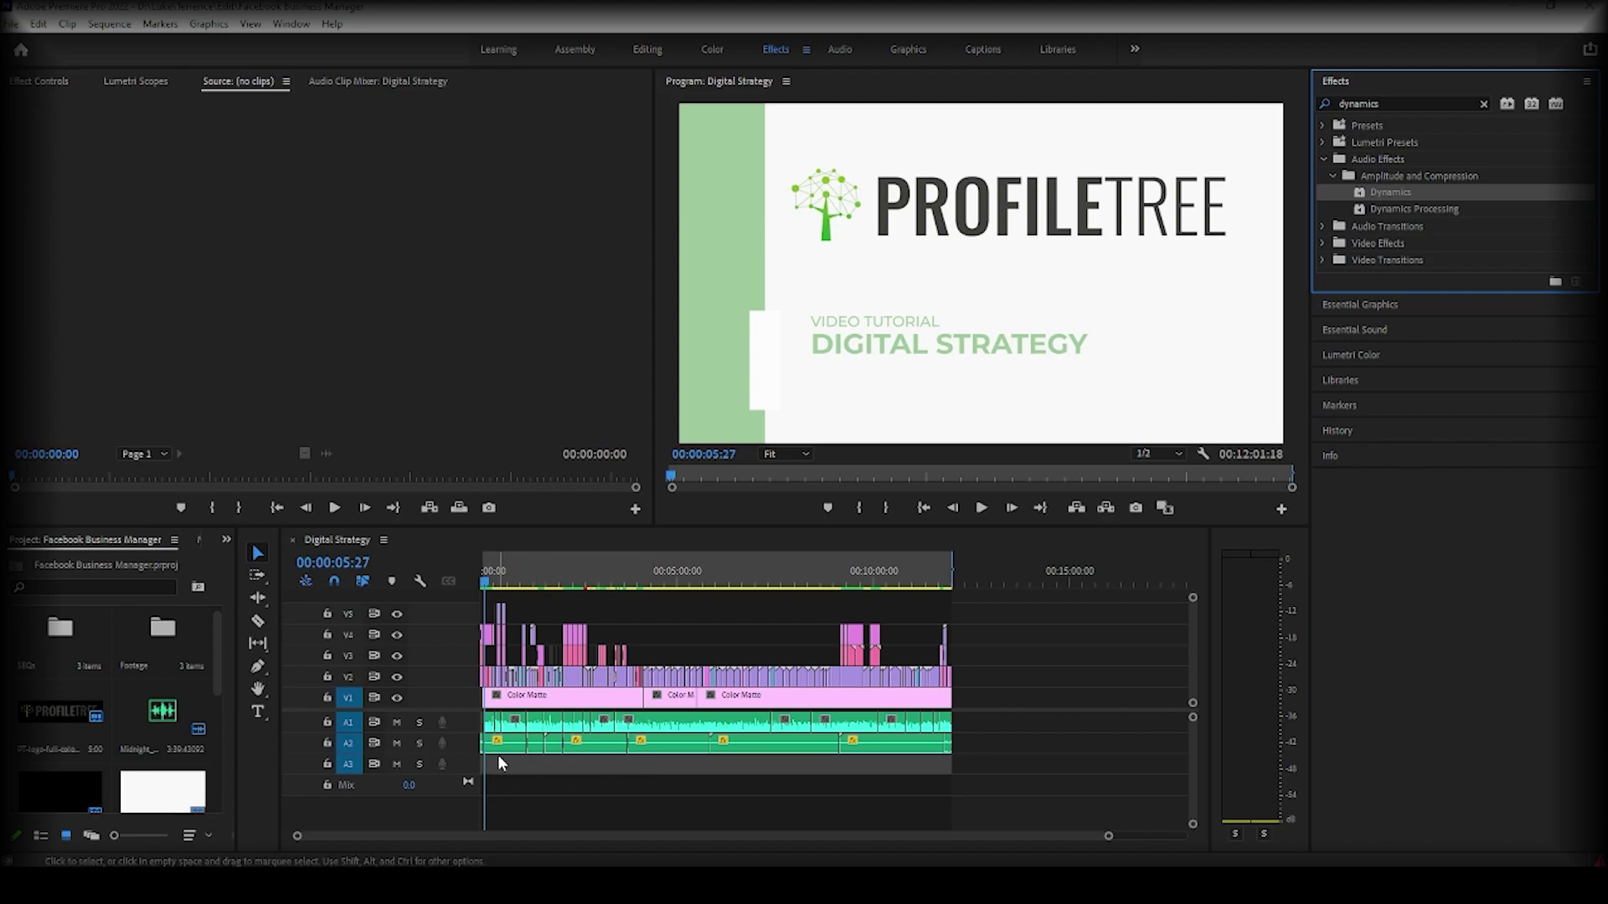
drag(1415, 194, 504, 744)
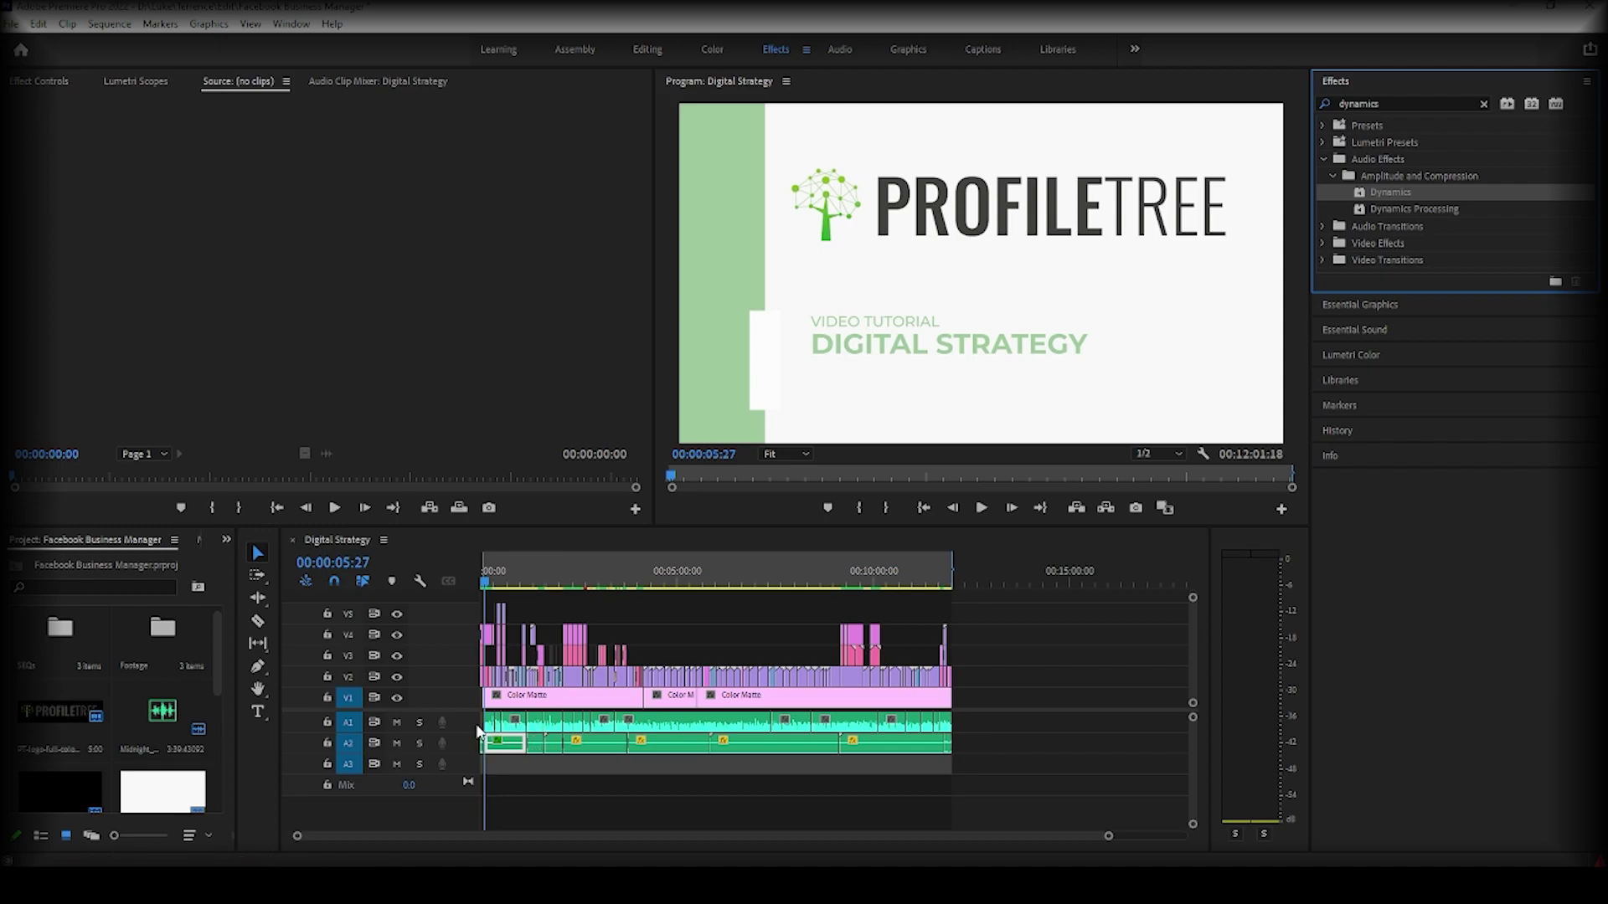
At 00:00:12:51, enable the Dynamics Limiter in the custom setup and set a -6 dB threshold.
drag(484, 584, 489, 584)
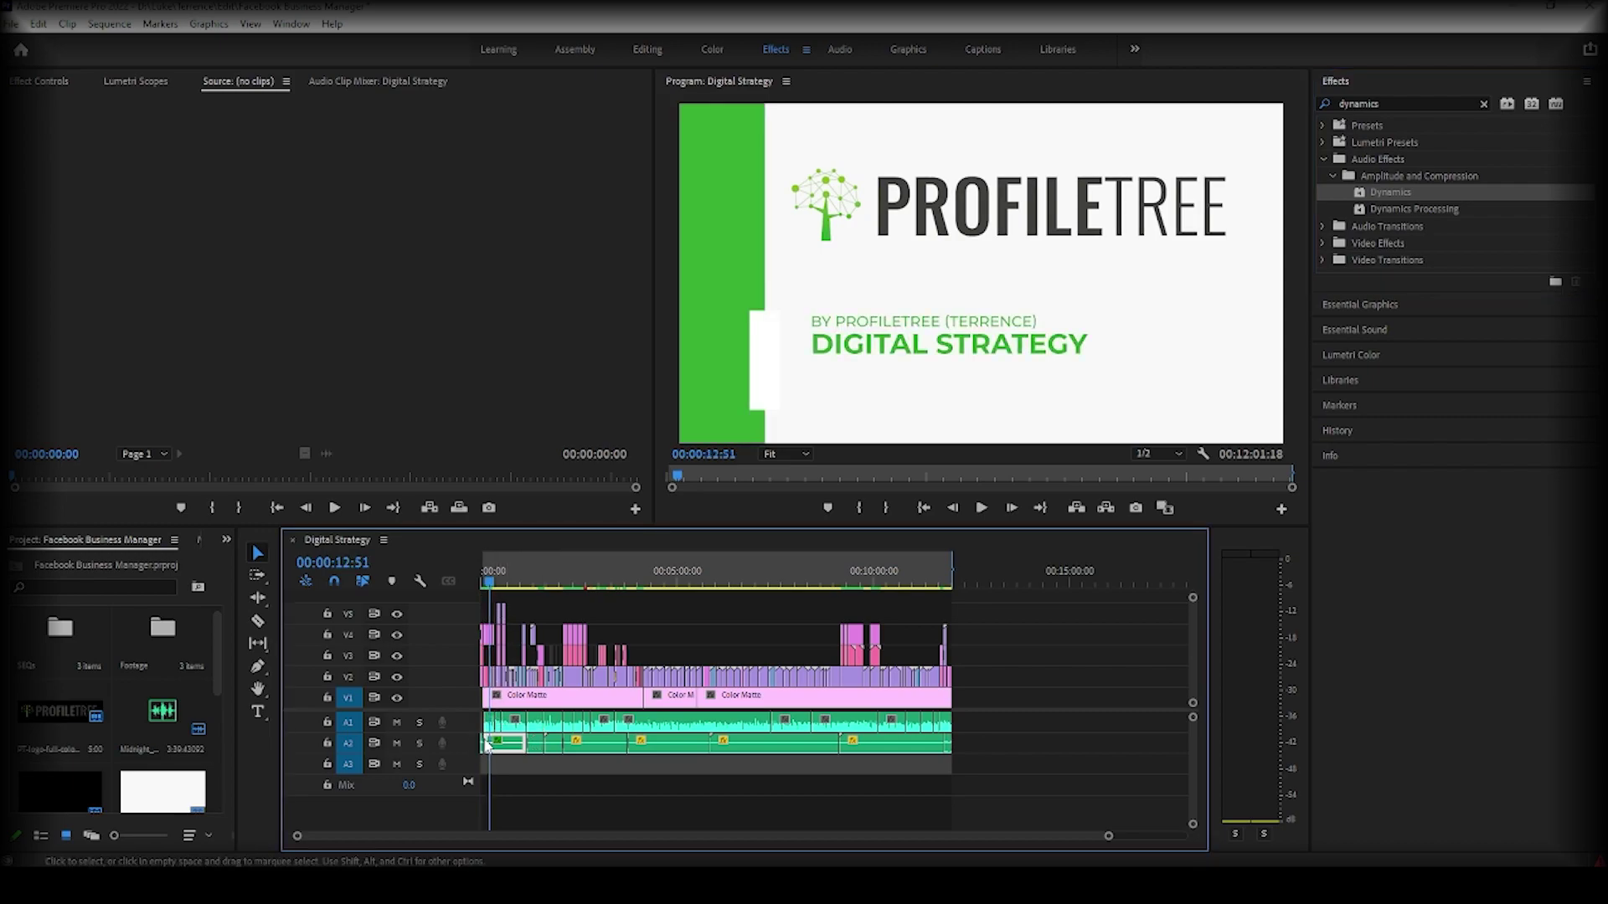
click(47, 79)
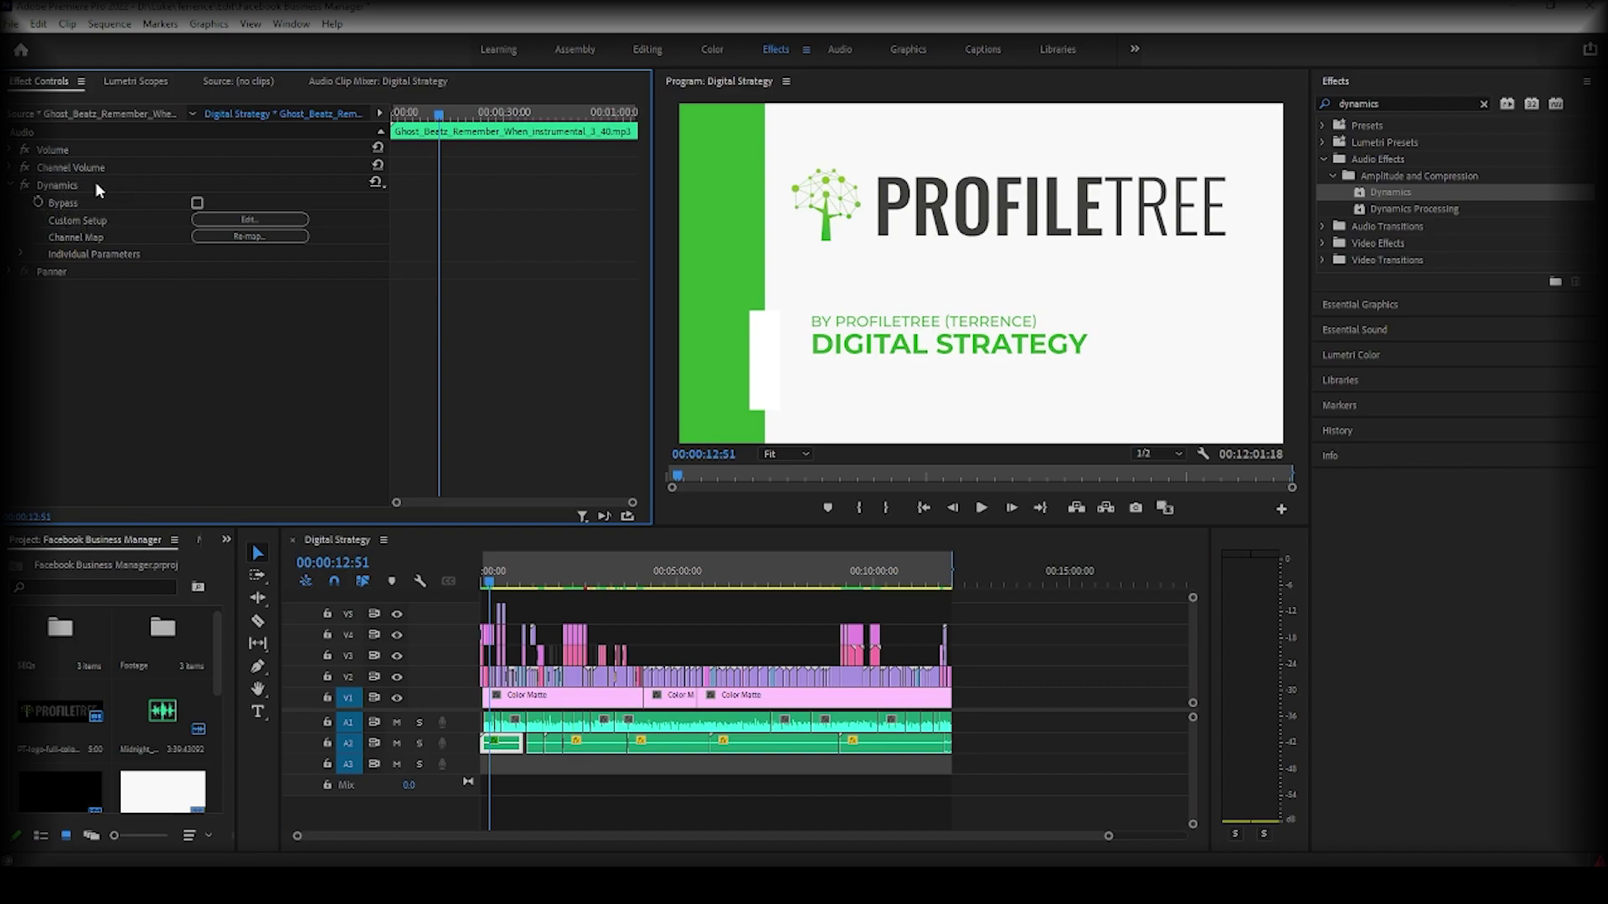
click(249, 219)
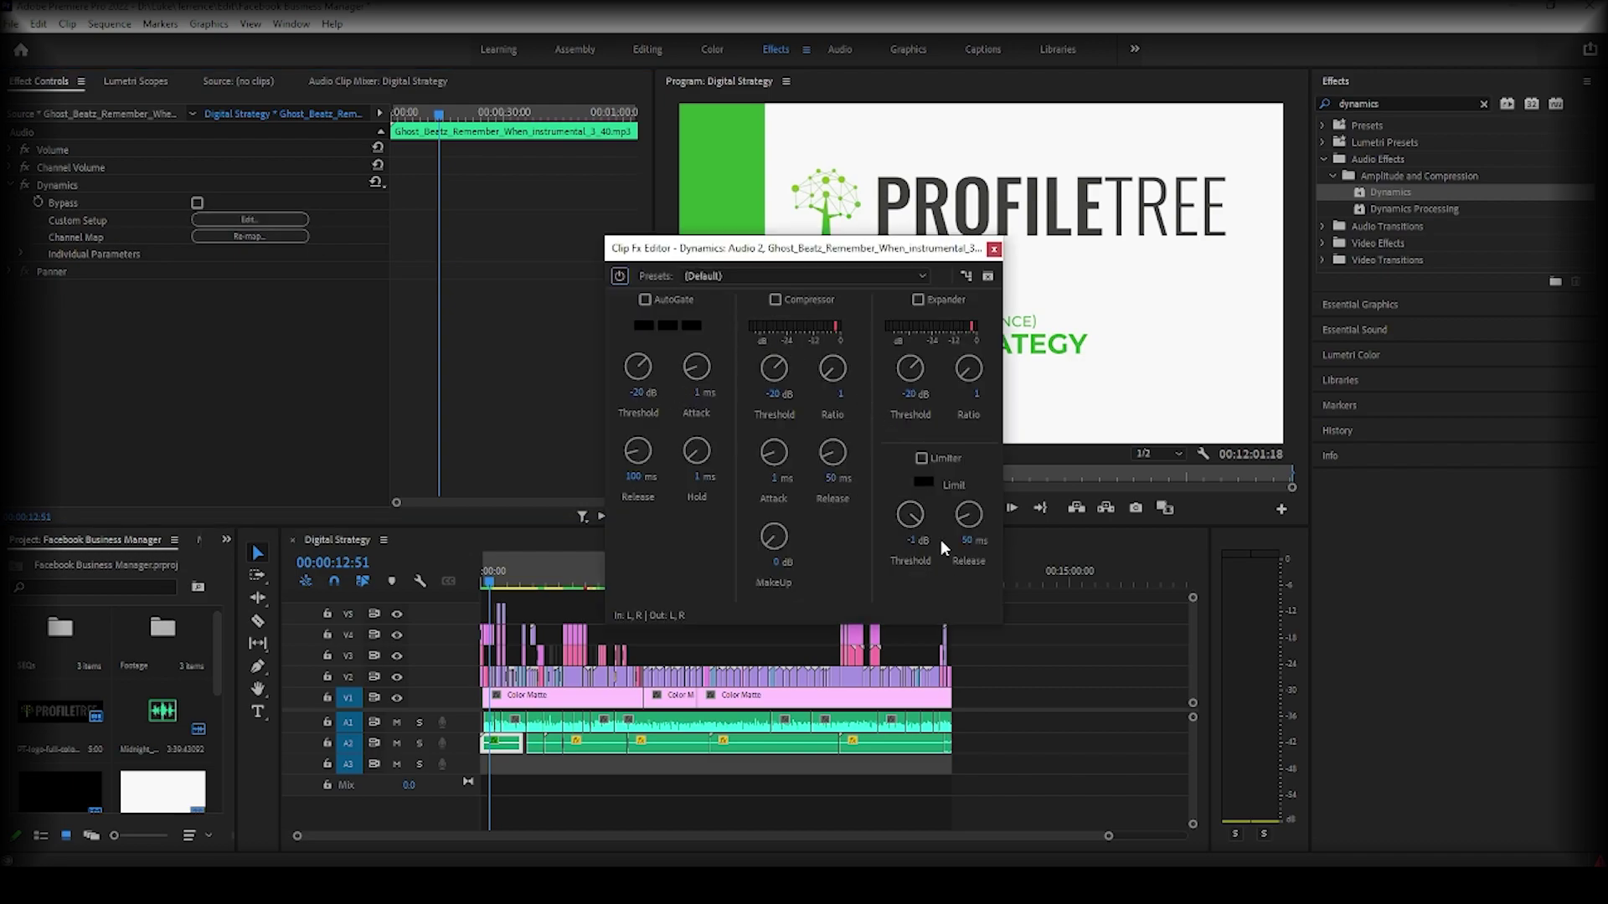
click(921, 459)
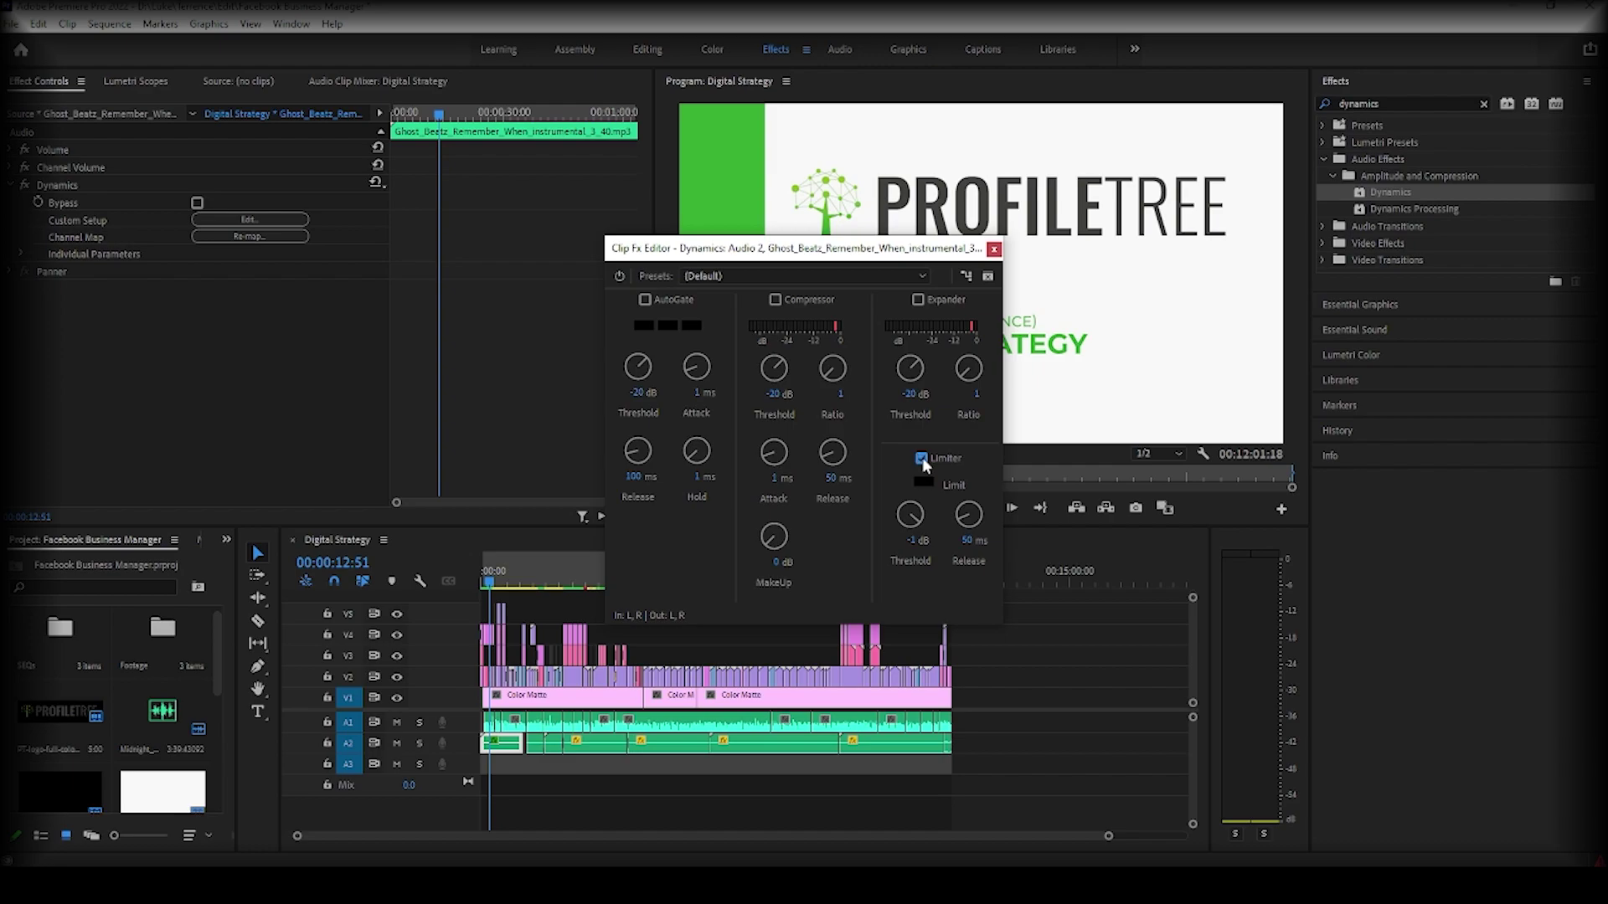
click(913, 543)
Close the Dynamics editor, play a few seconds to hear the limiter, and return to the Audio workspace.
click(994, 249)
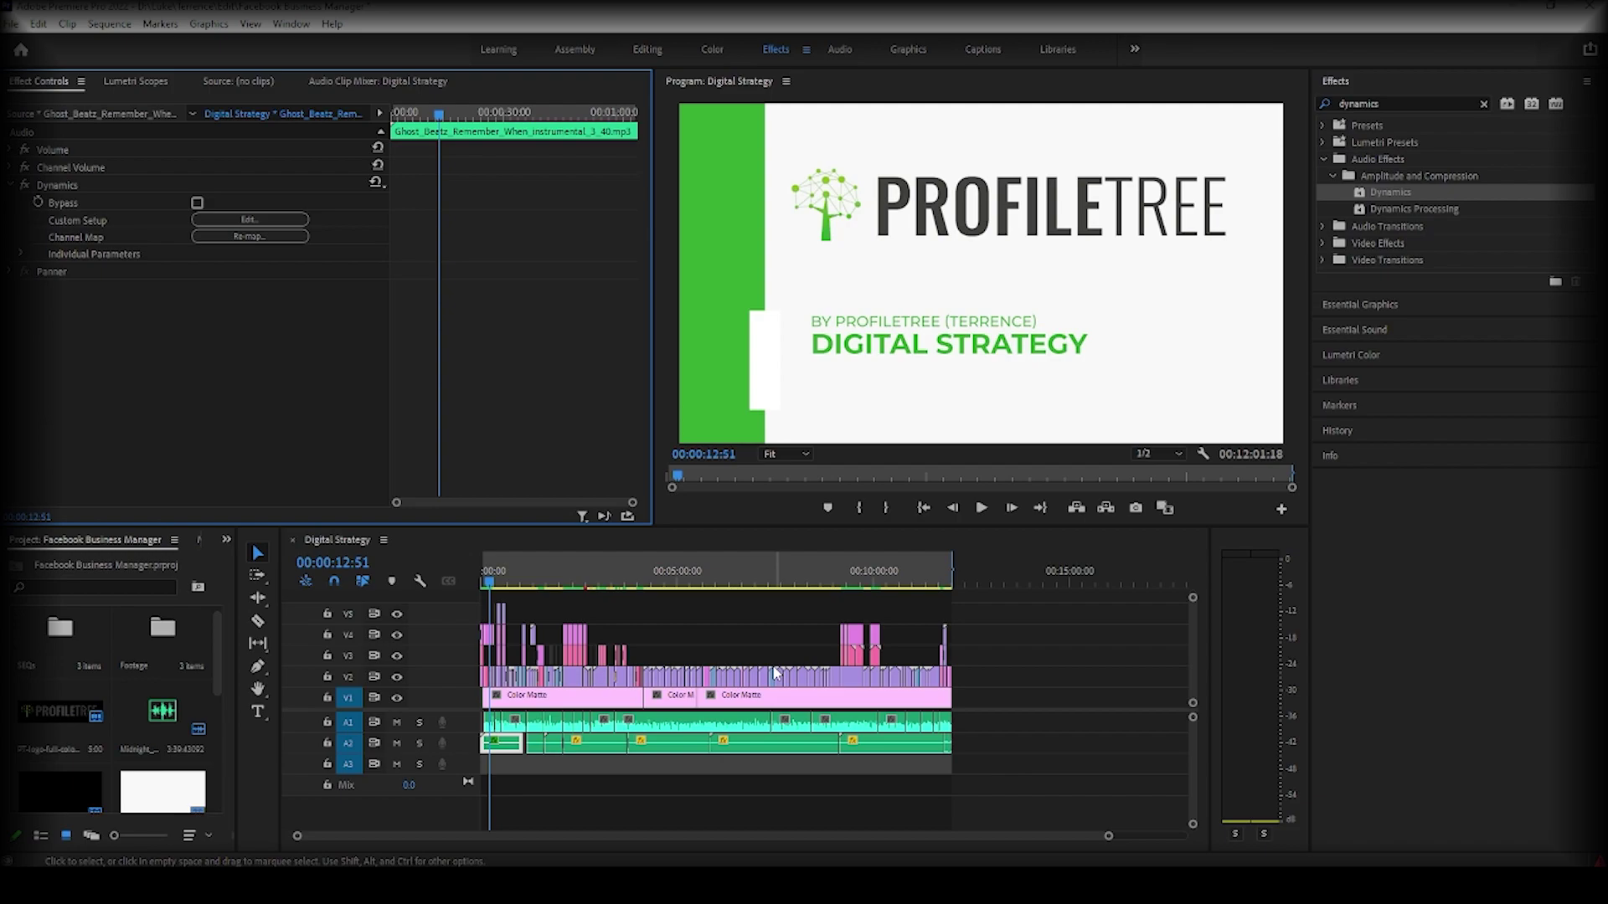
key(space)
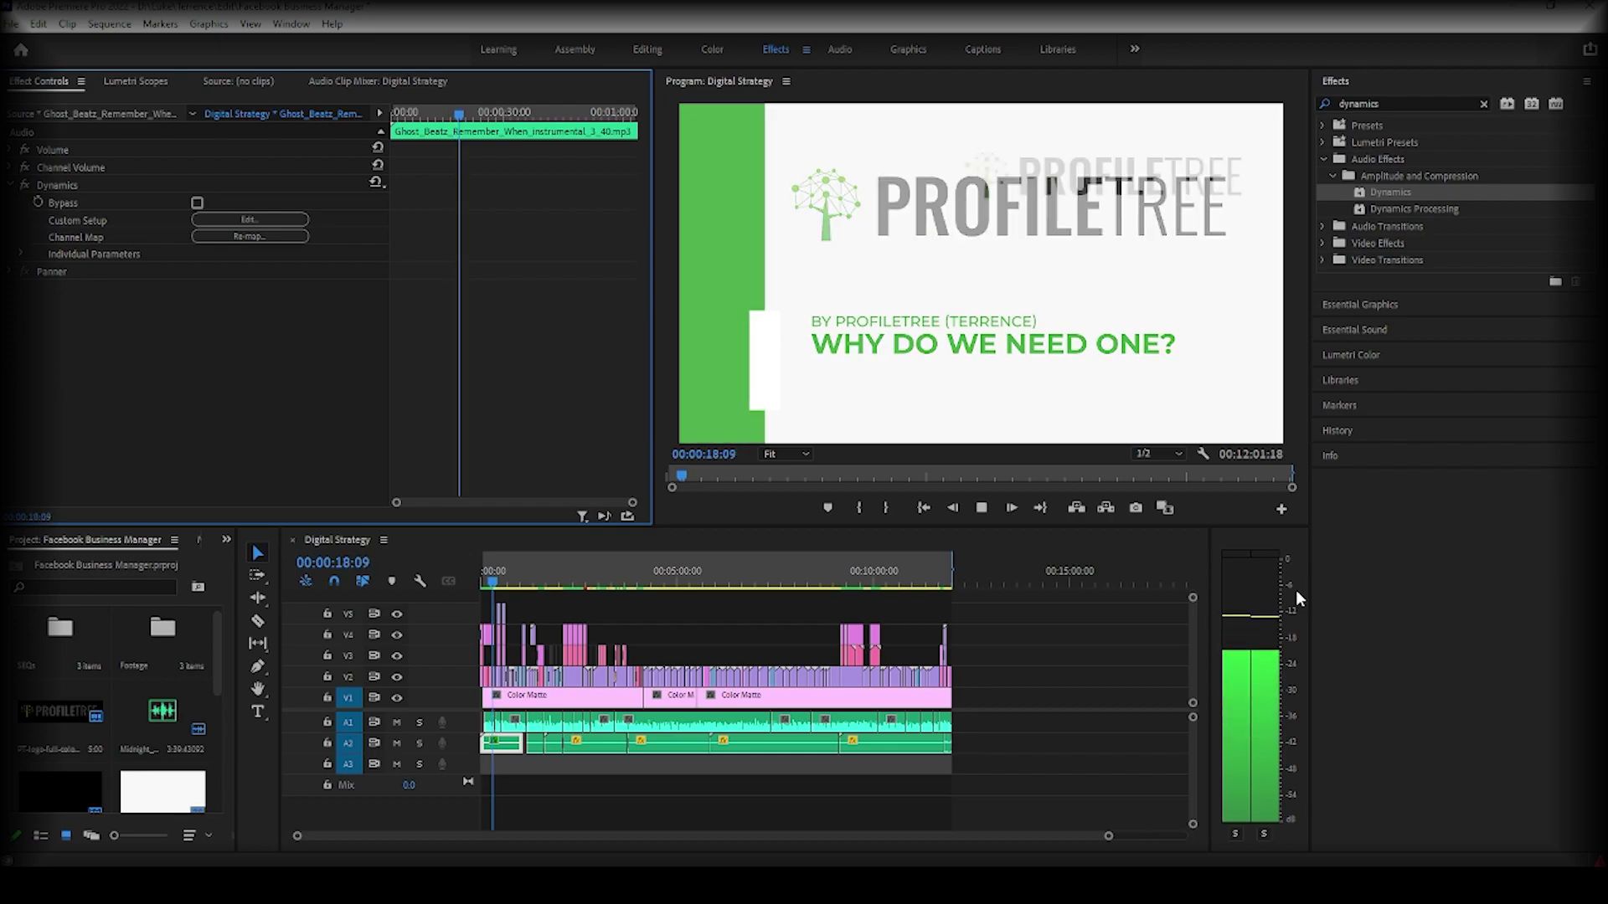
key(space)
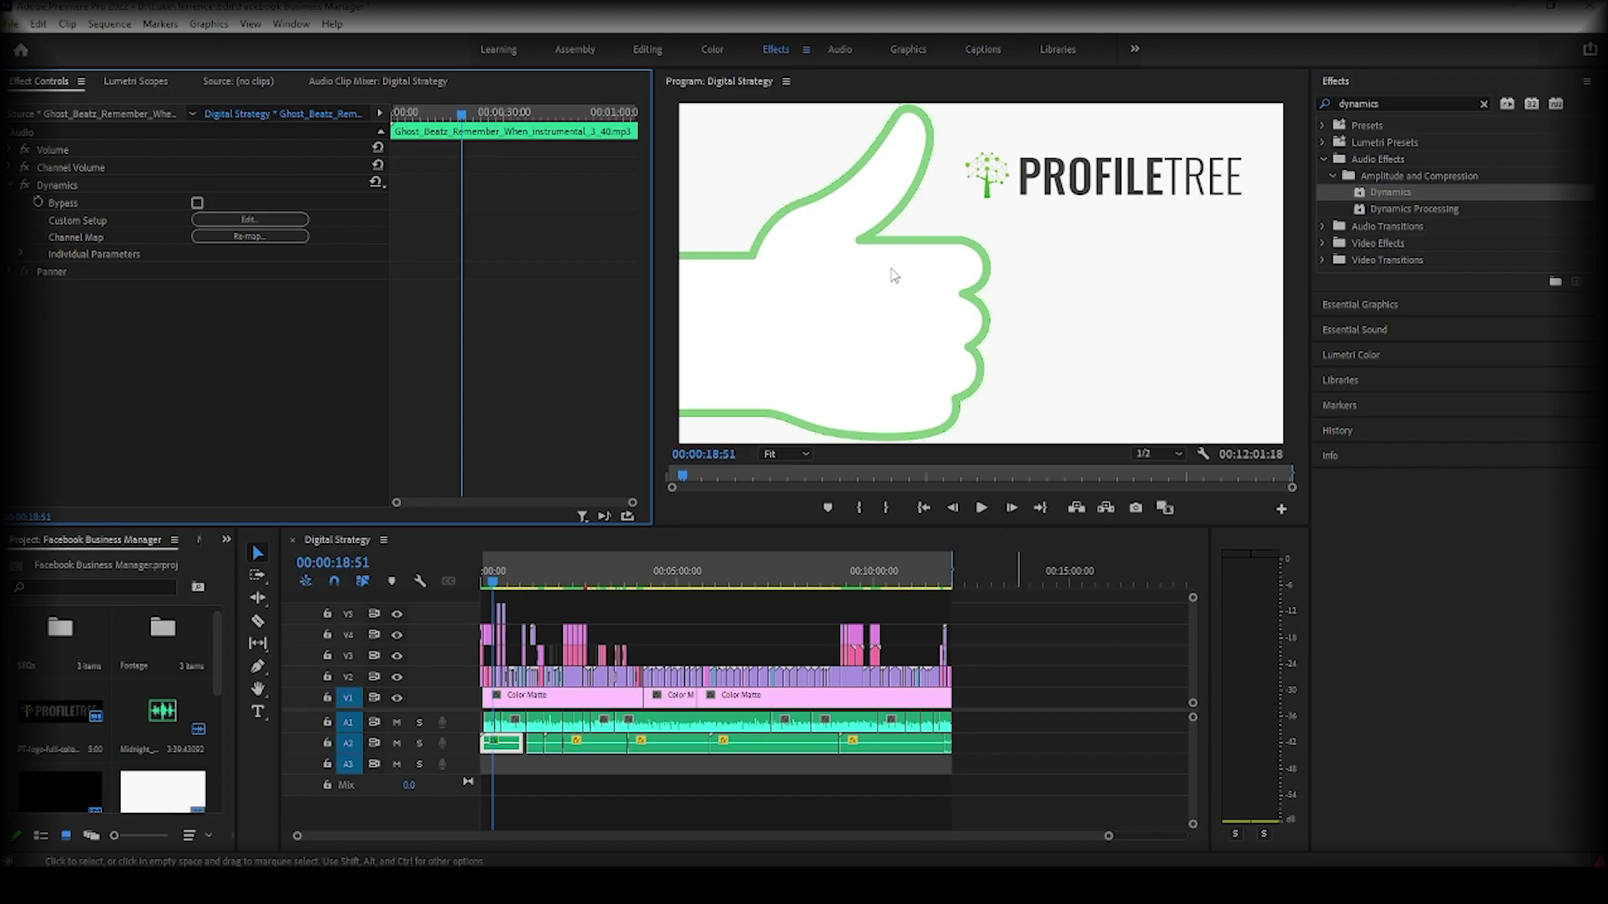
click(840, 49)
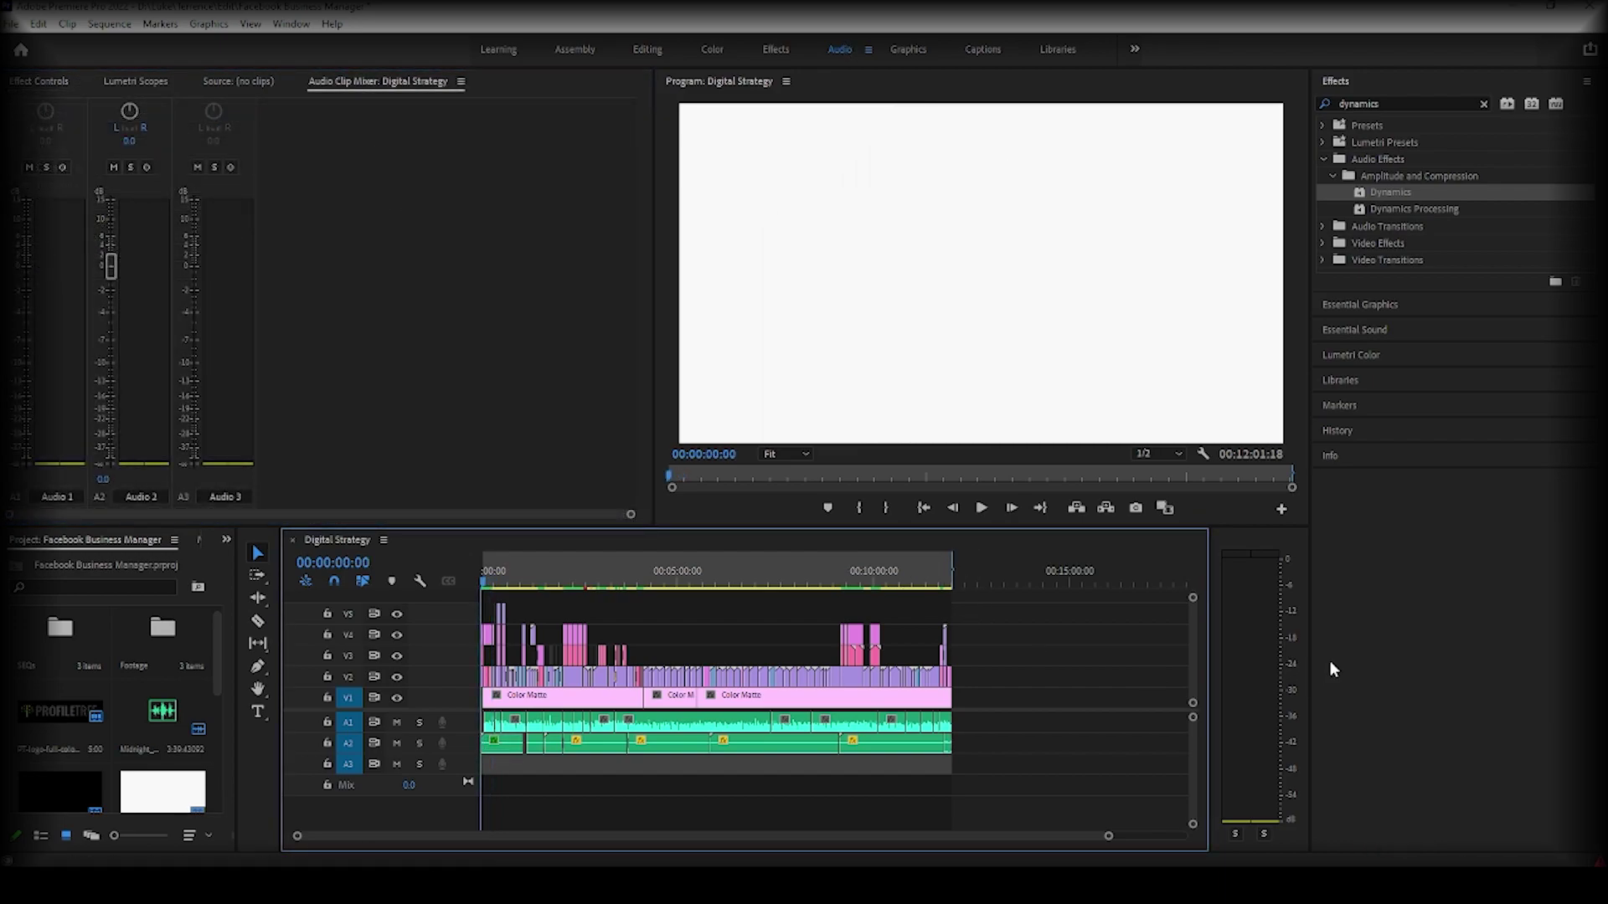
Switch the audio meters to a 96 dB range, then change them to a 60 dB range.
right_click(1238, 670)
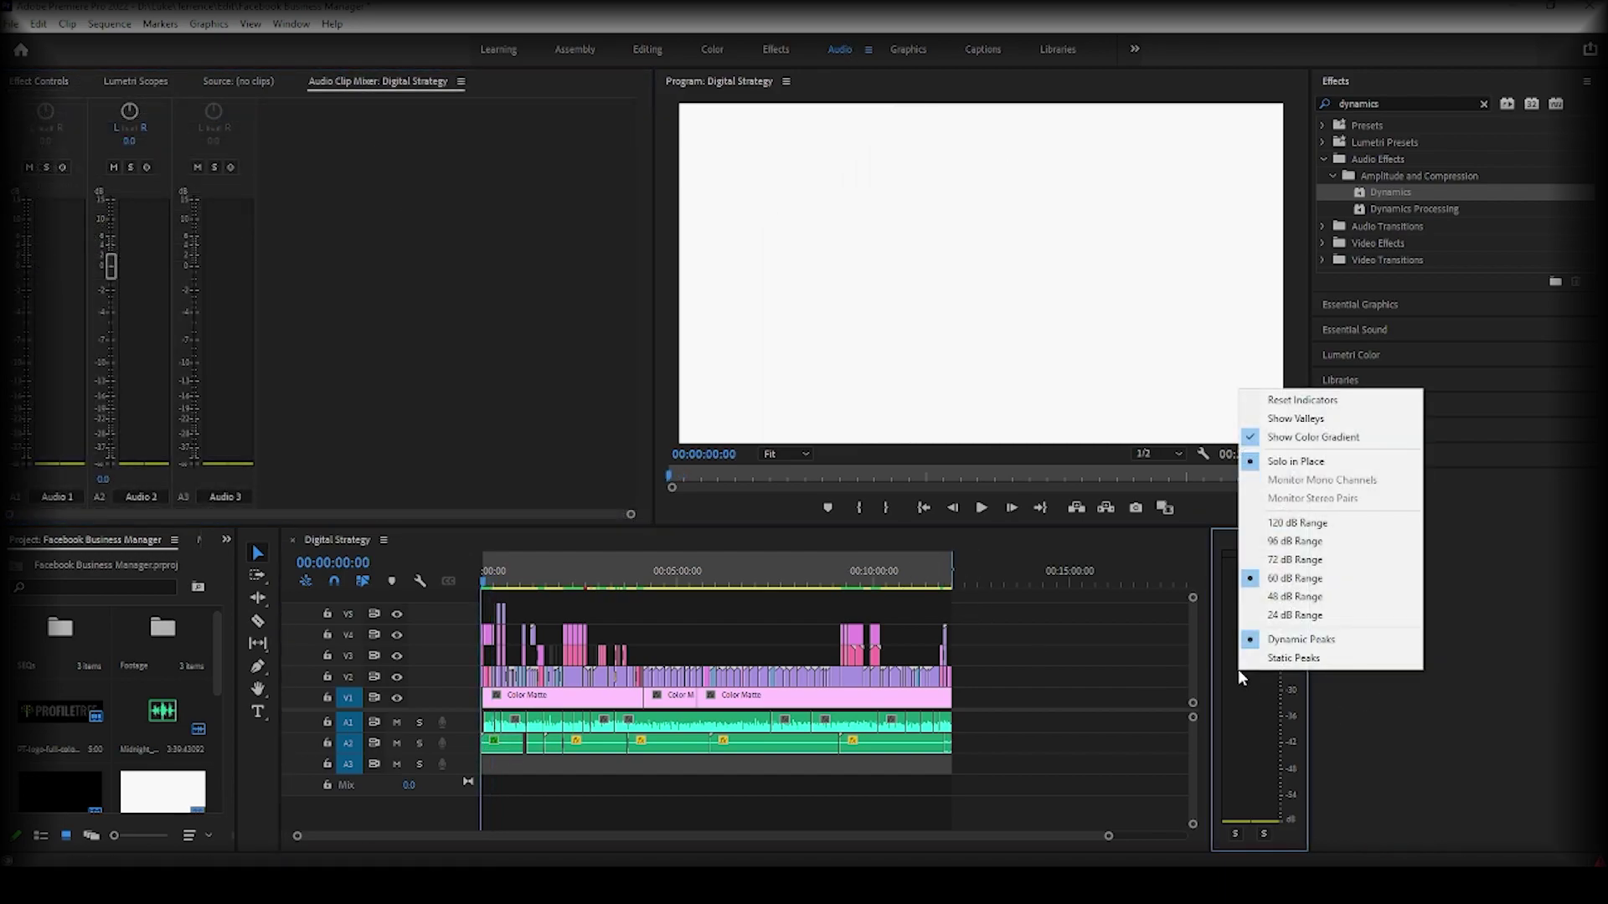
click(1358, 543)
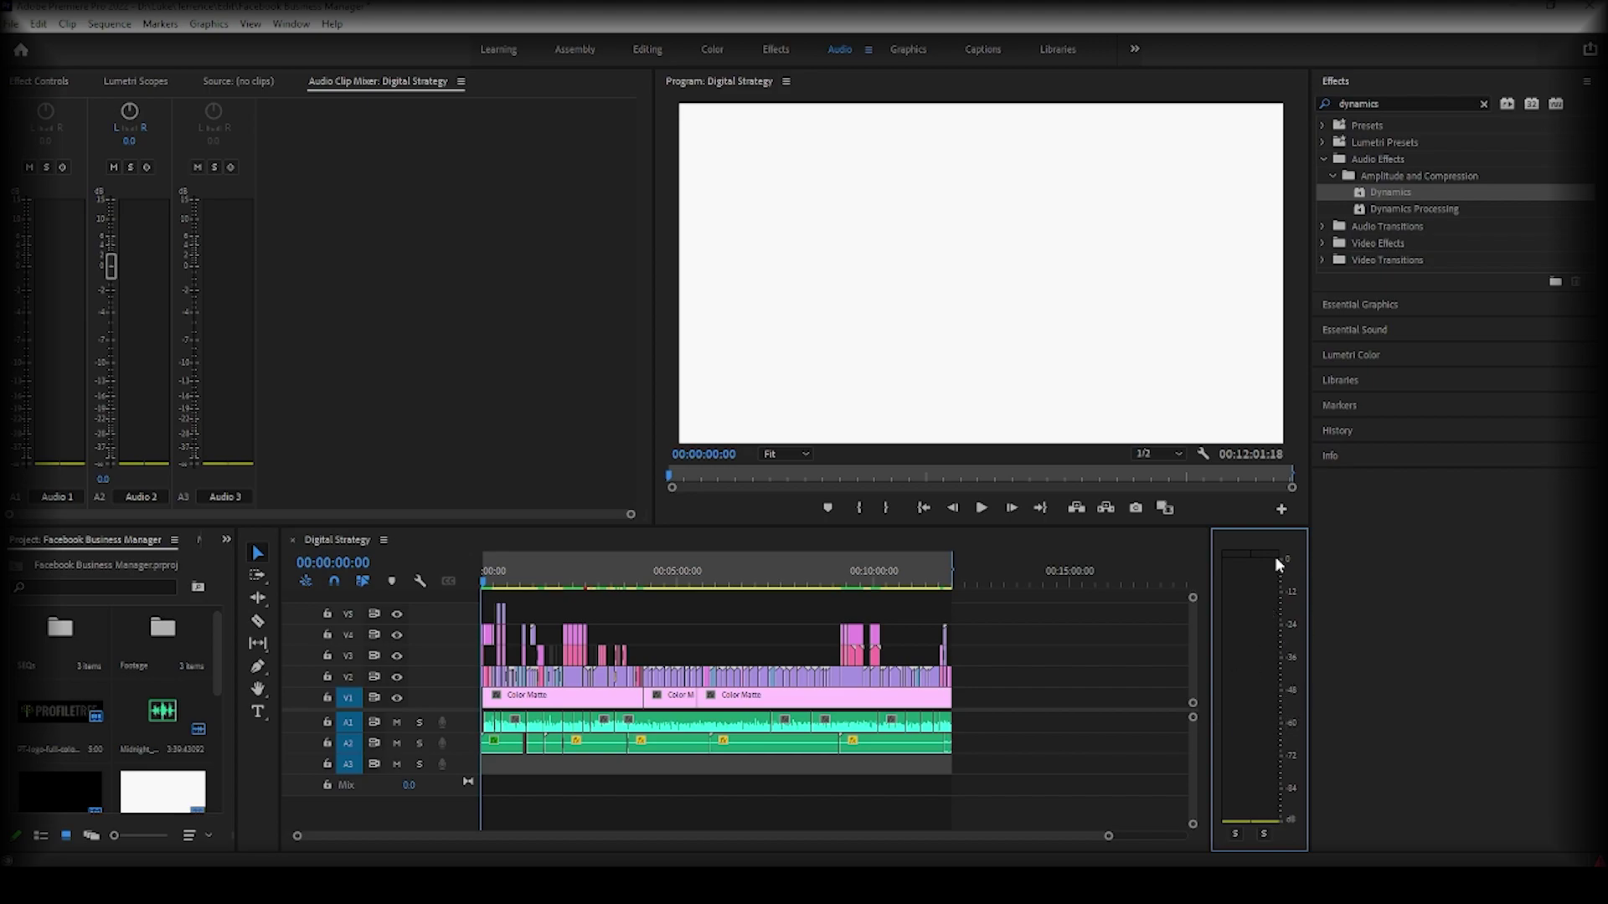
right_click(1253, 640)
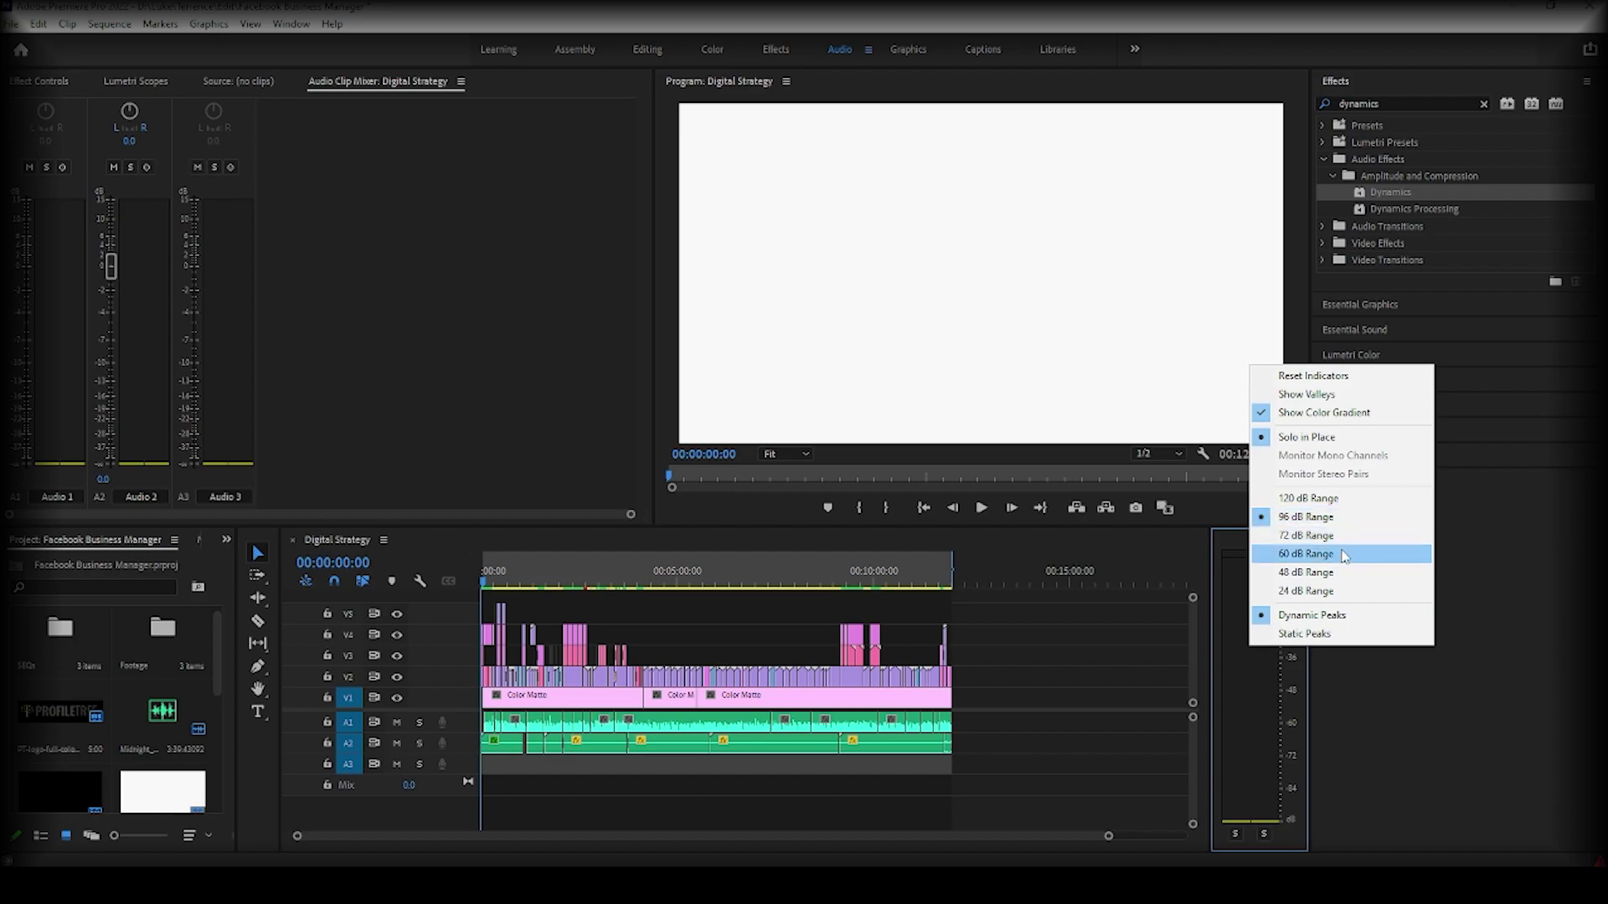
click(1344, 556)
Turn on Show Valleys in the audio meters, play to 00:00:10:25, then toggle Show Valleys again.
right_click(1246, 659)
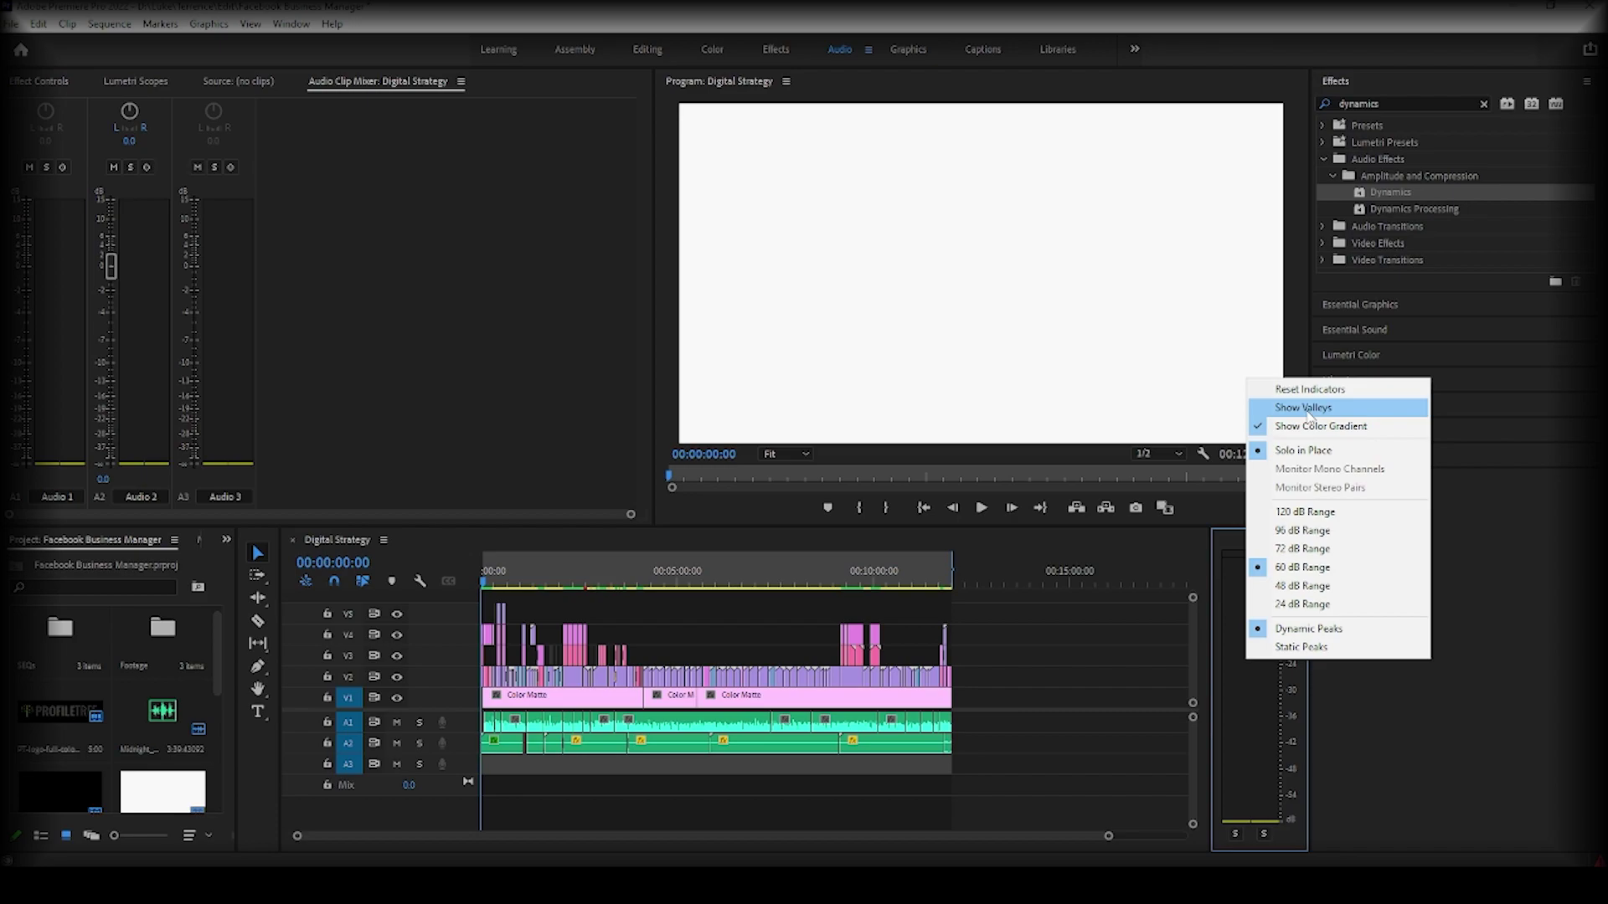
click(1309, 409)
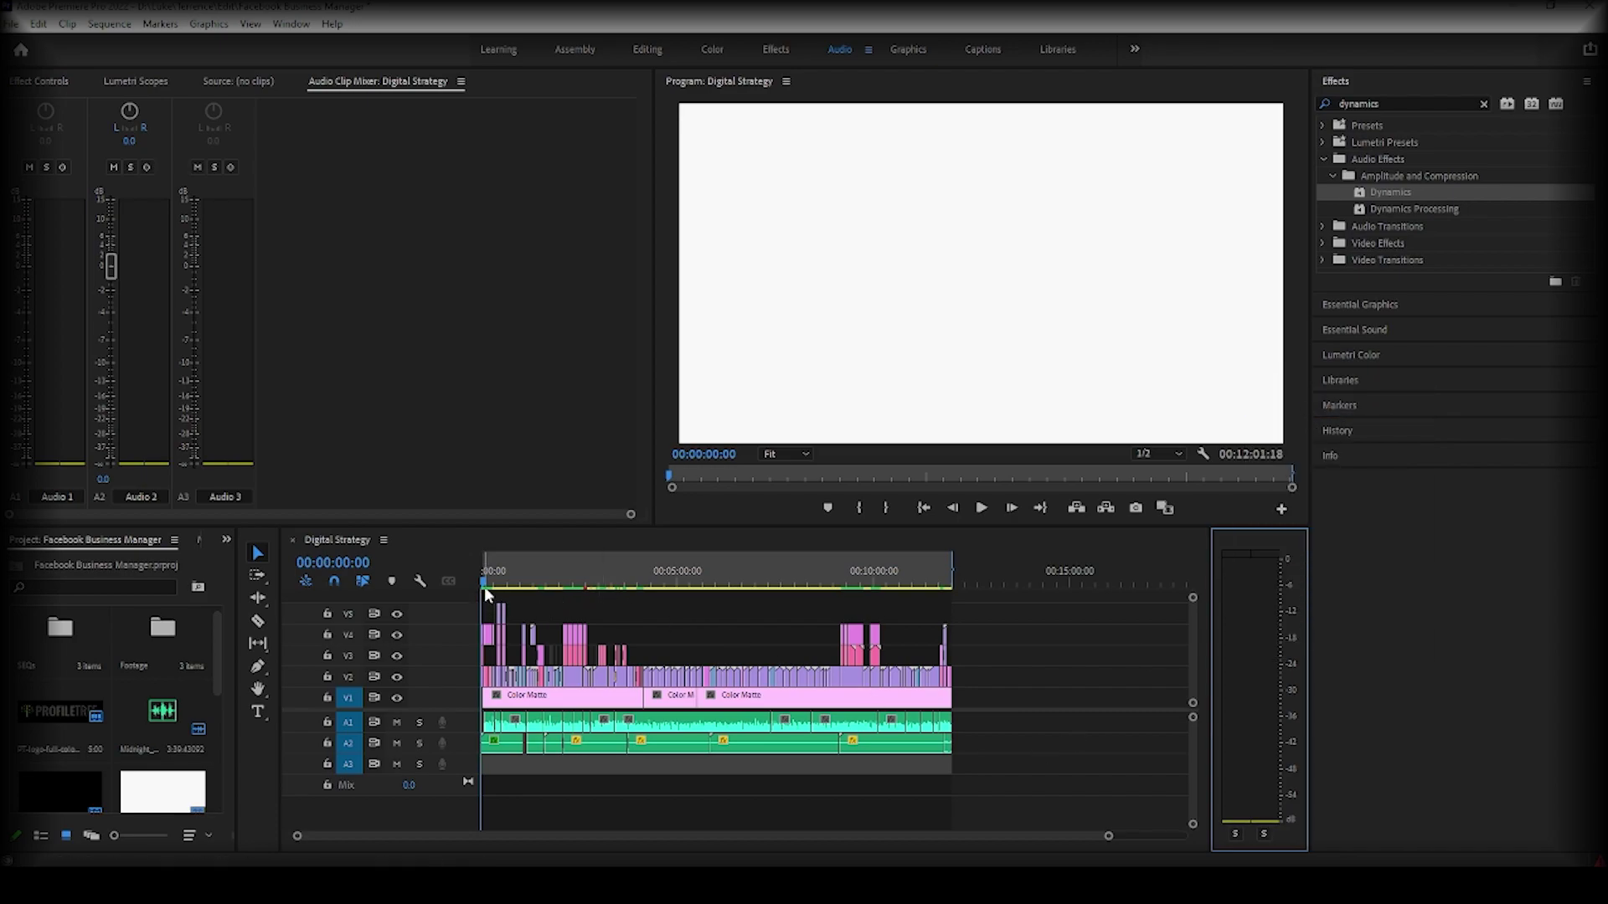
key(space)
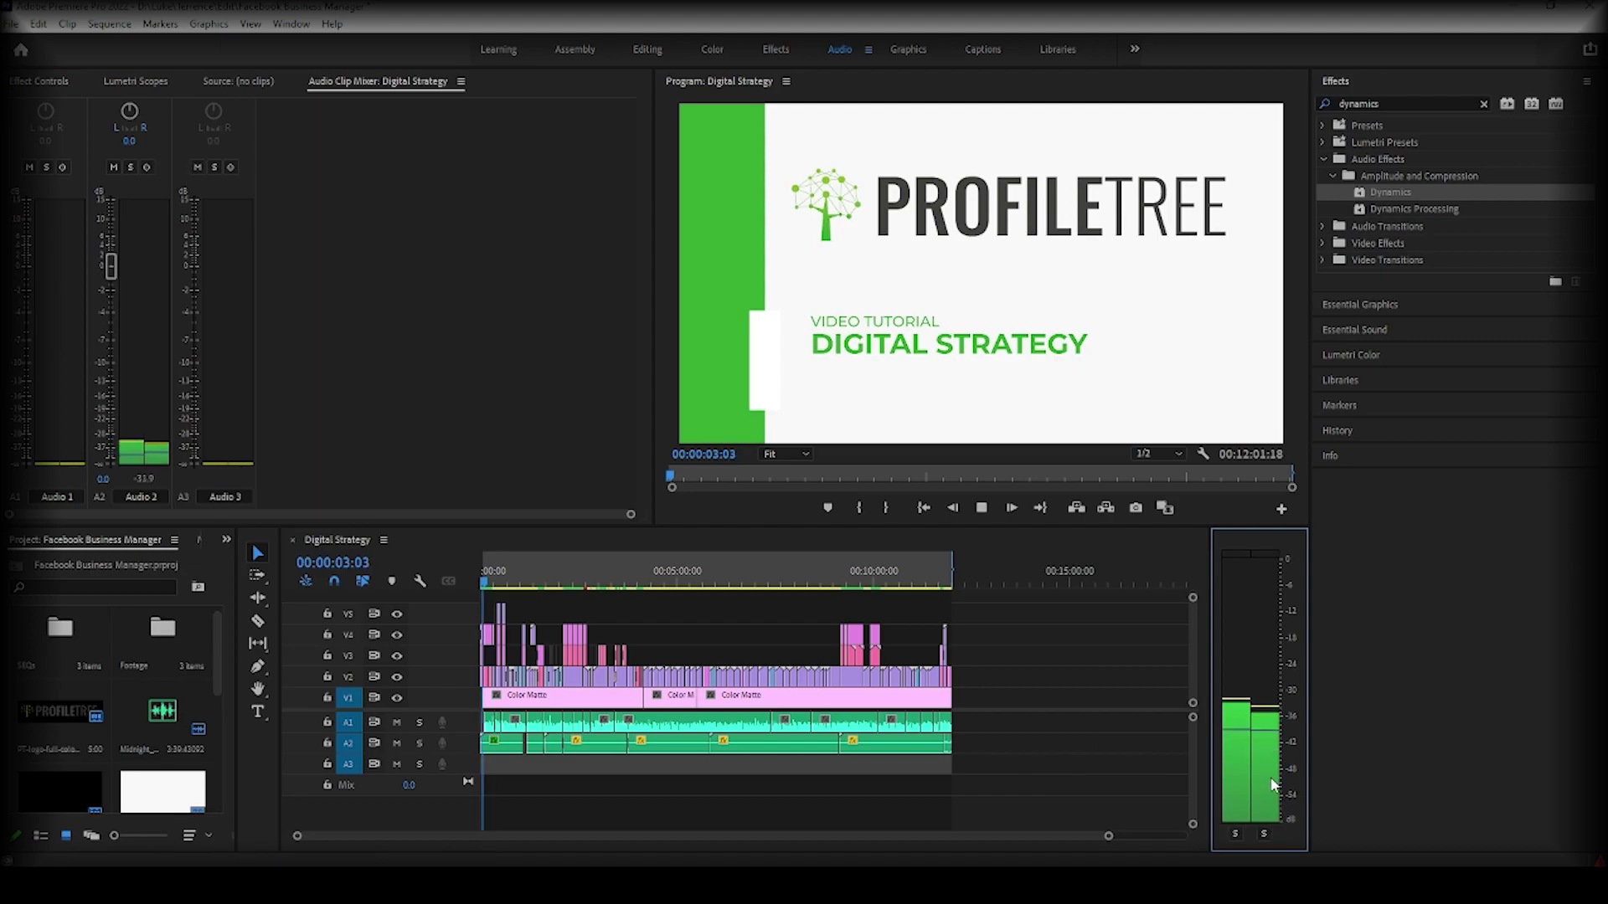
key(space)
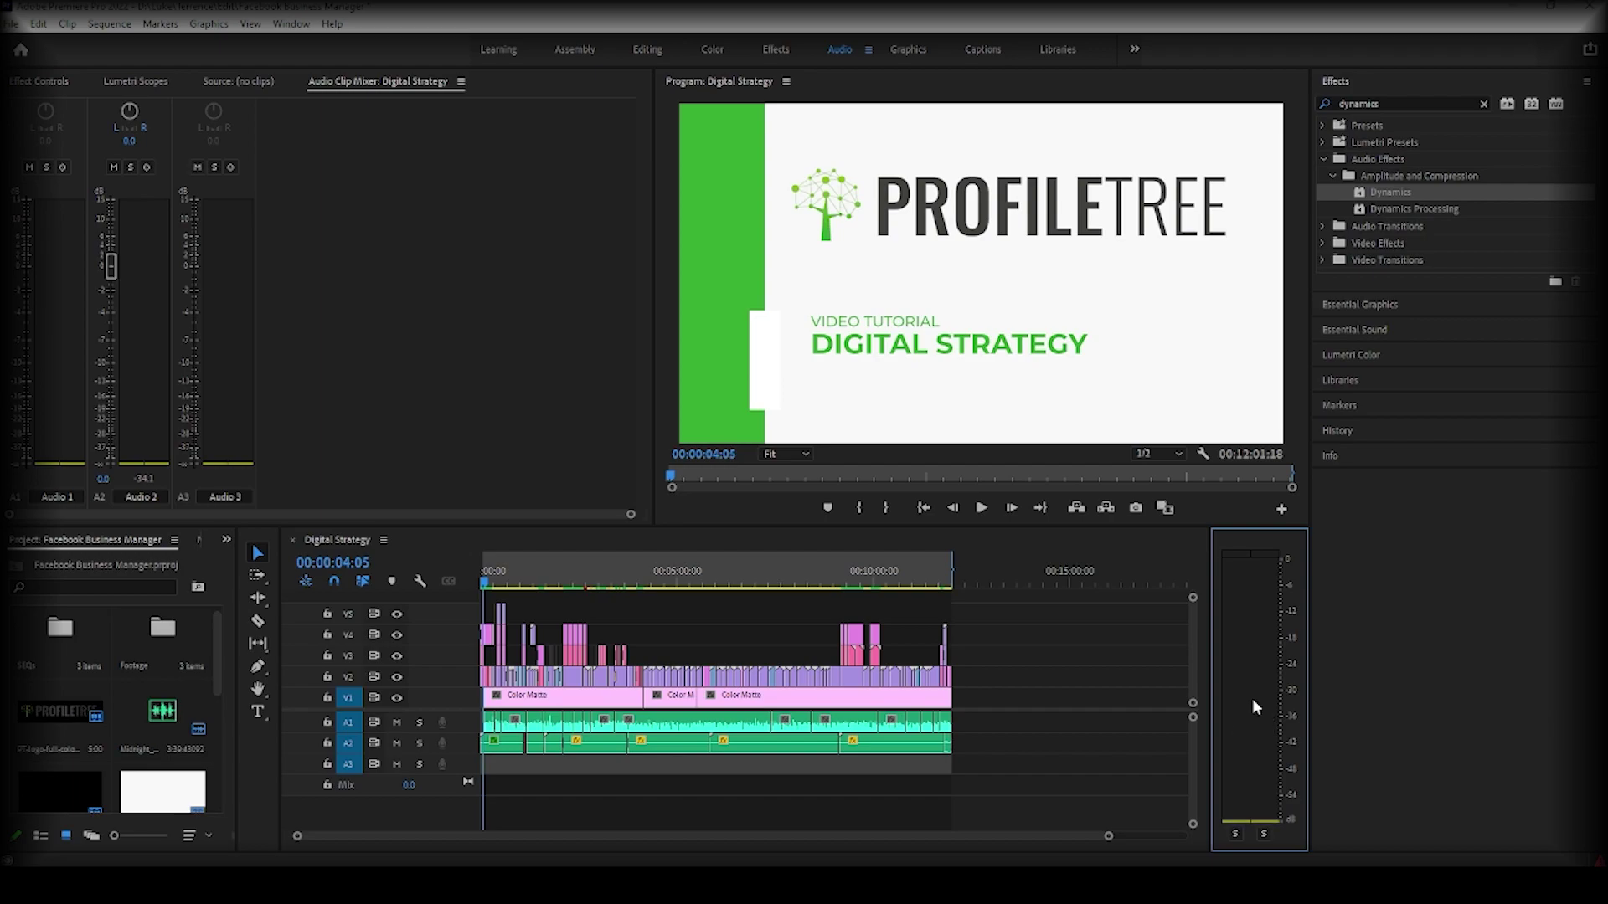
key(space)
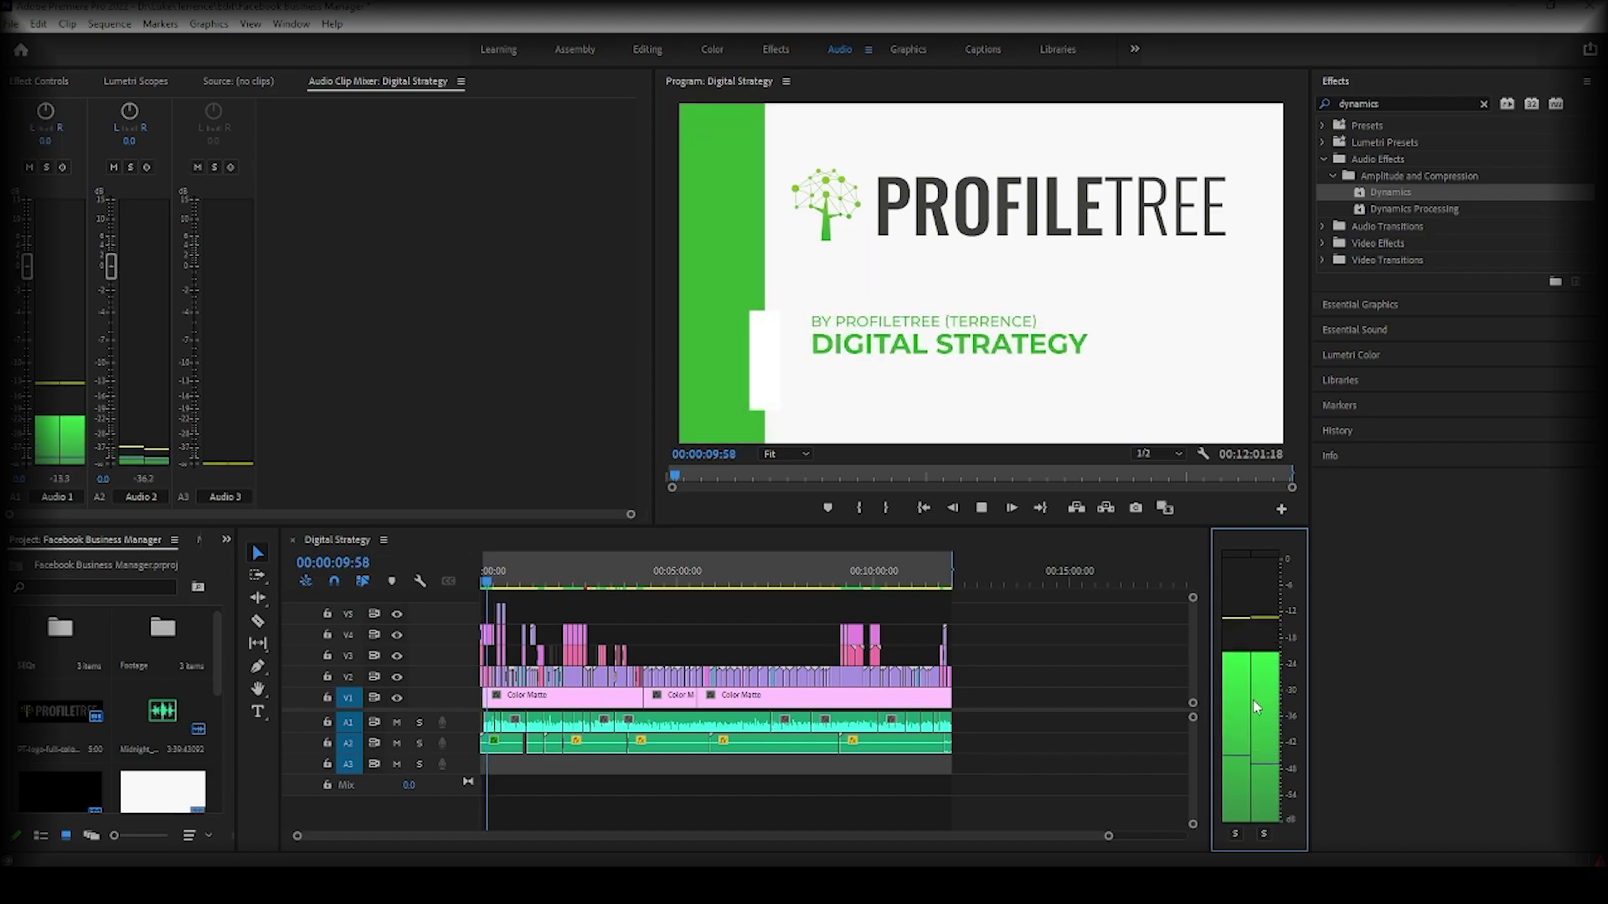
key(space)
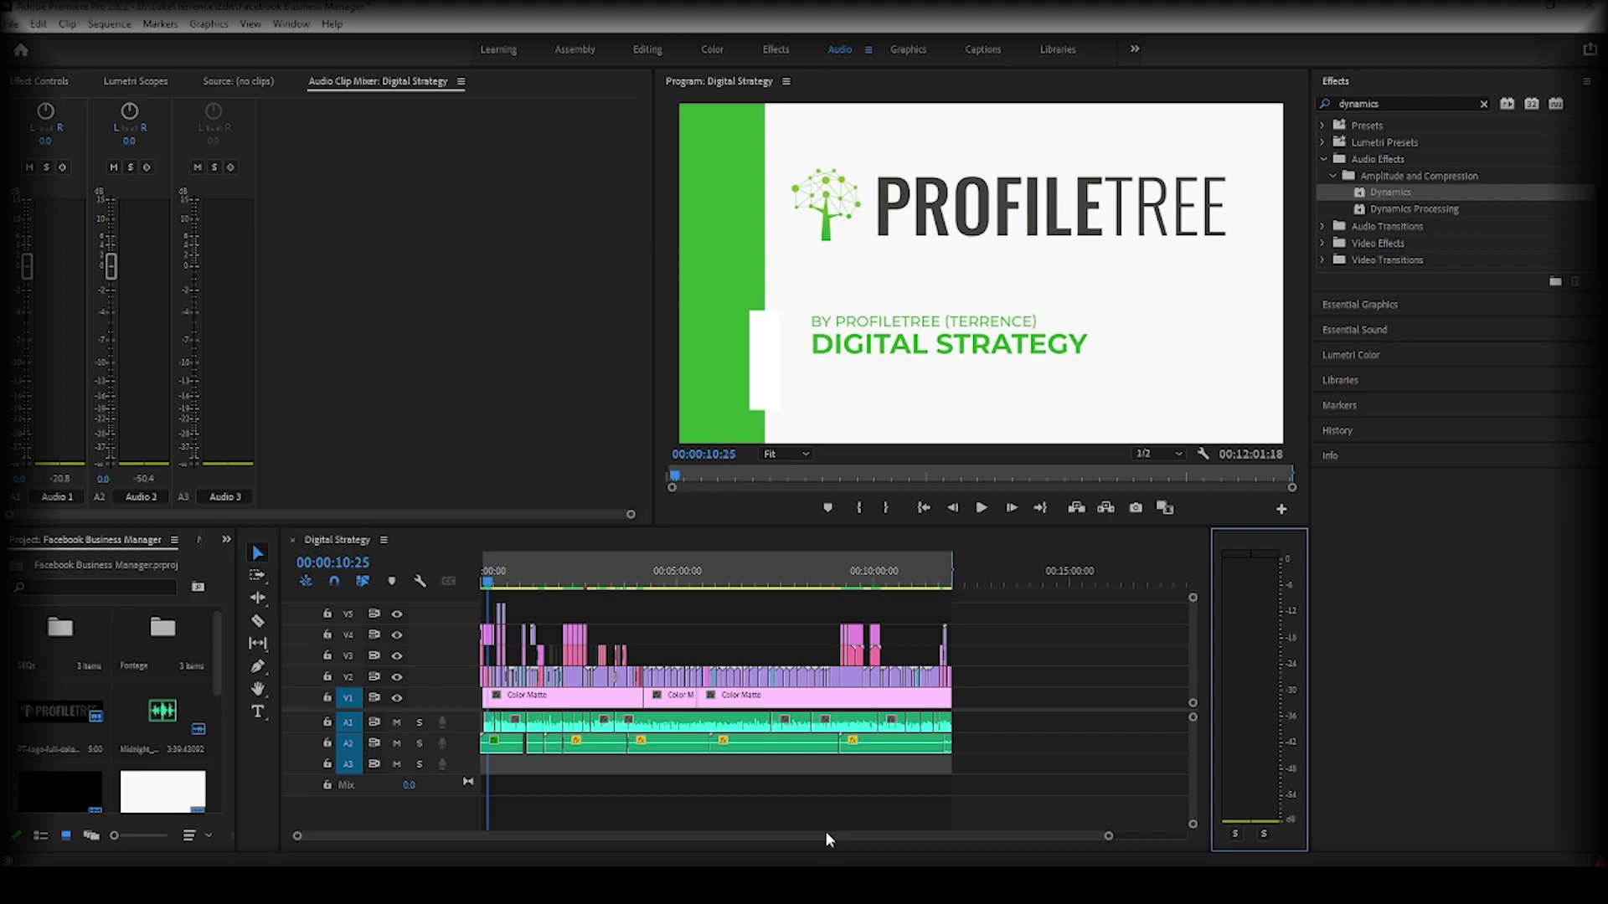
right_click(1254, 662)
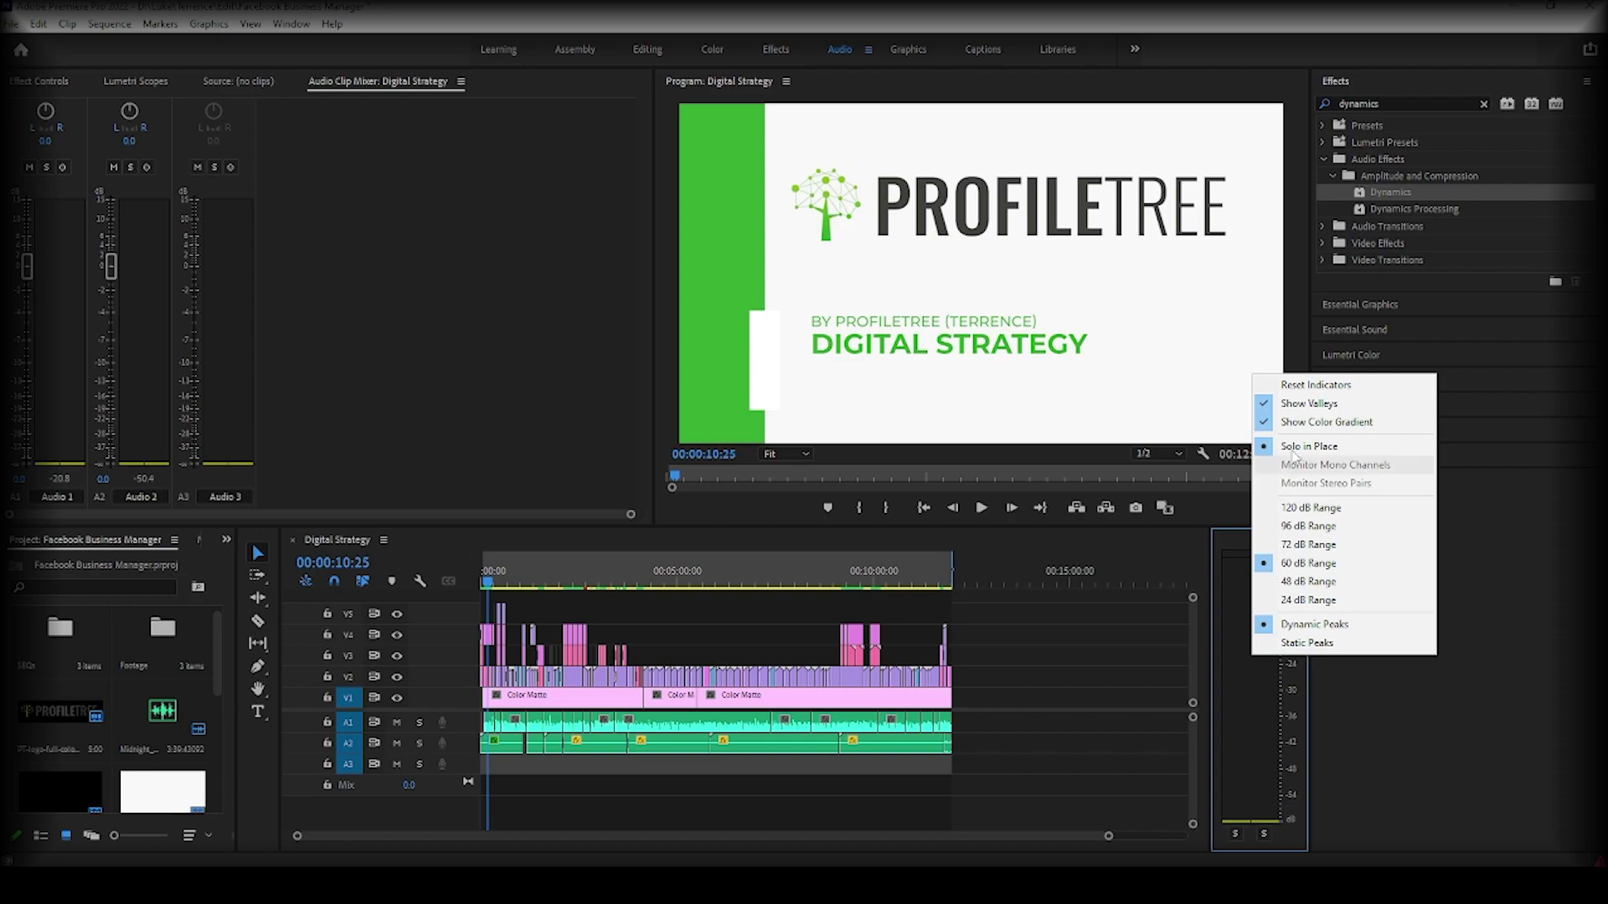
click(1325, 406)
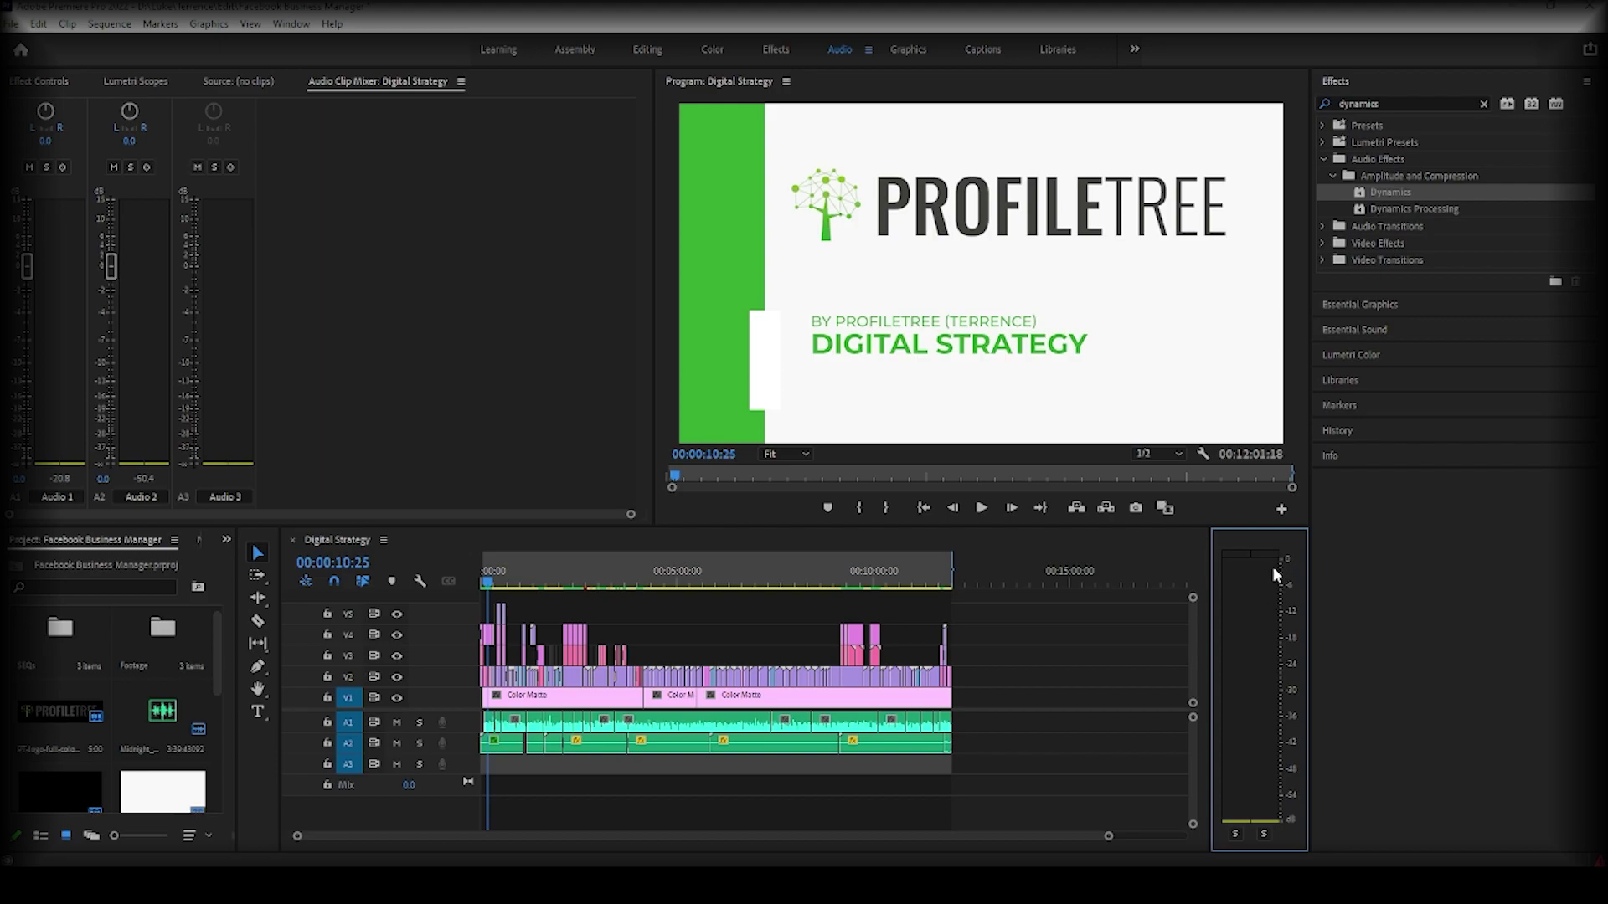
Select the first A2 clip and check the A2 and A1 clips' context menus without changing anything.
click(507, 745)
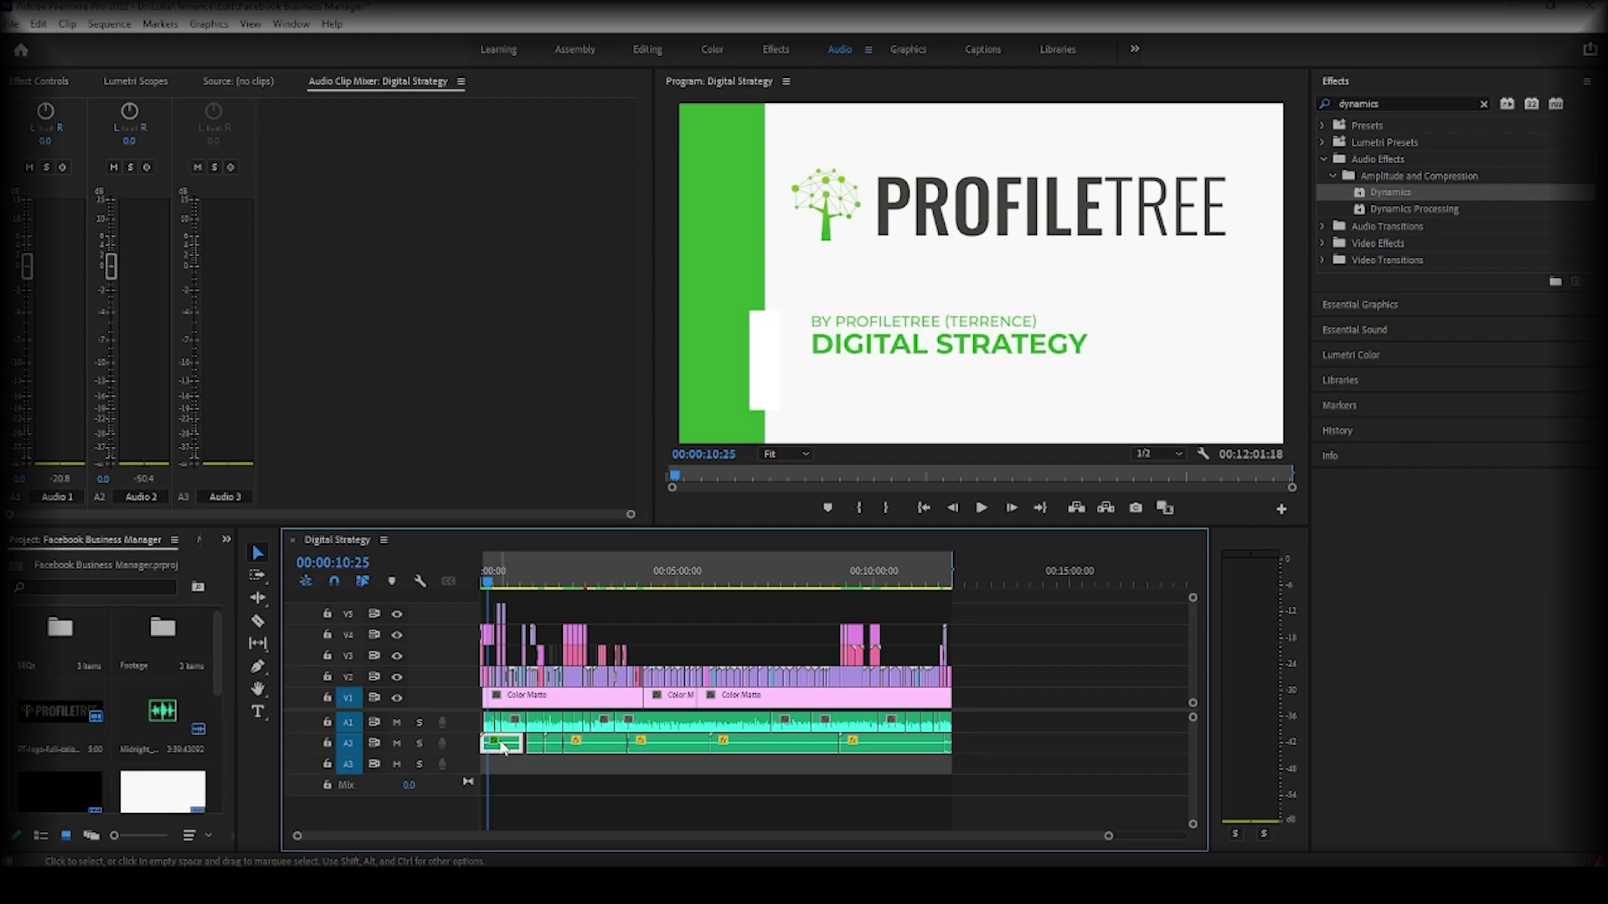
right_click(490, 745)
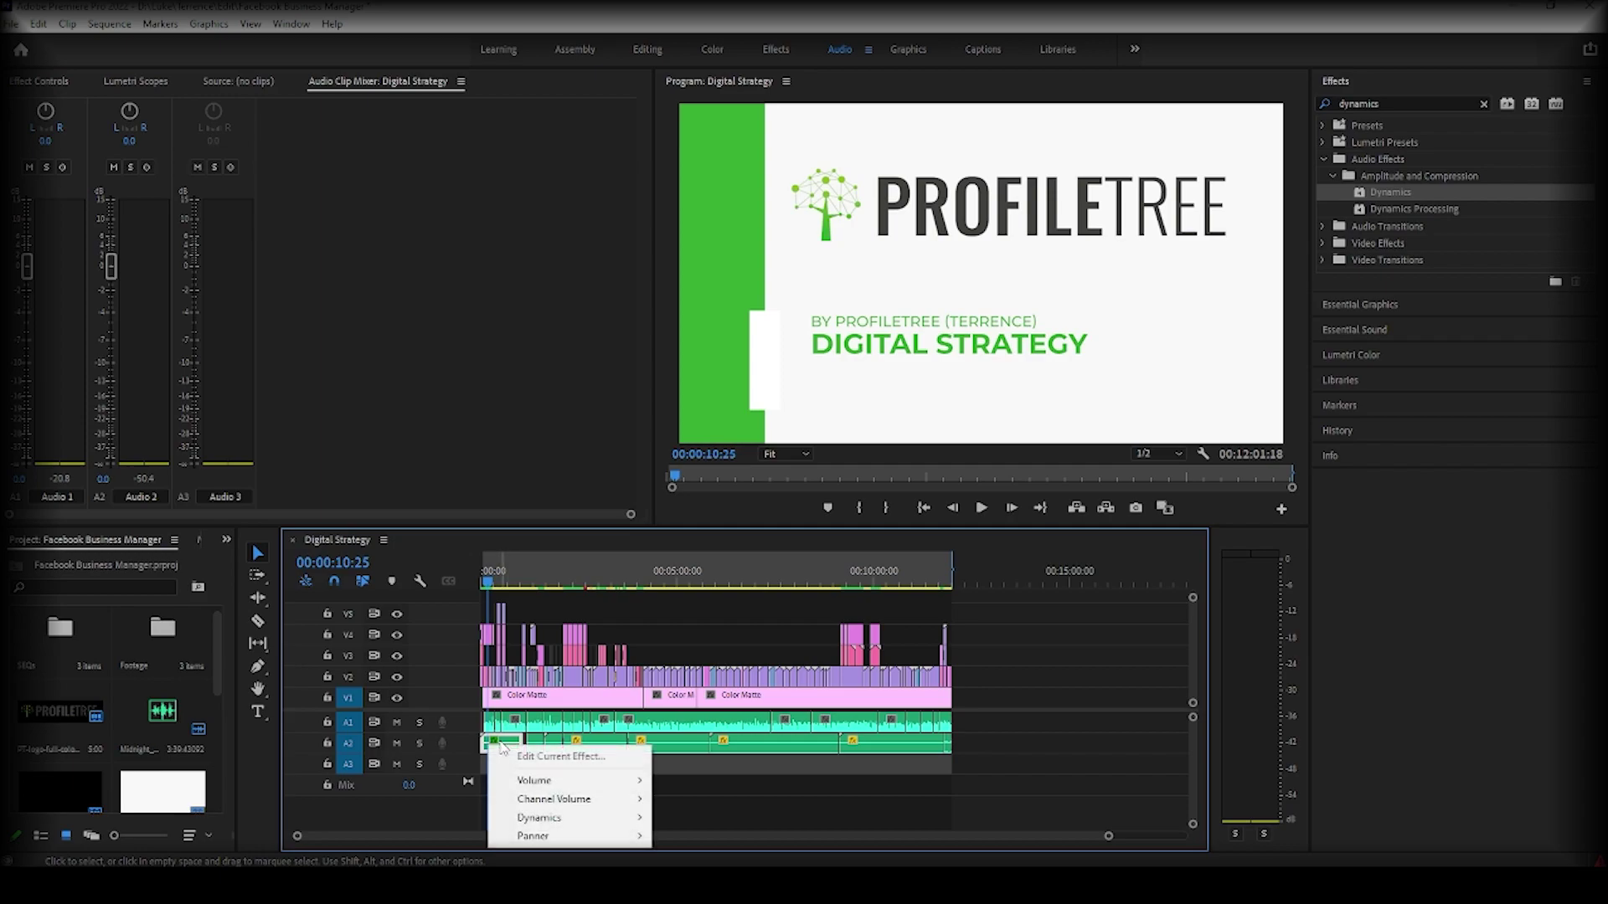
click(737, 775)
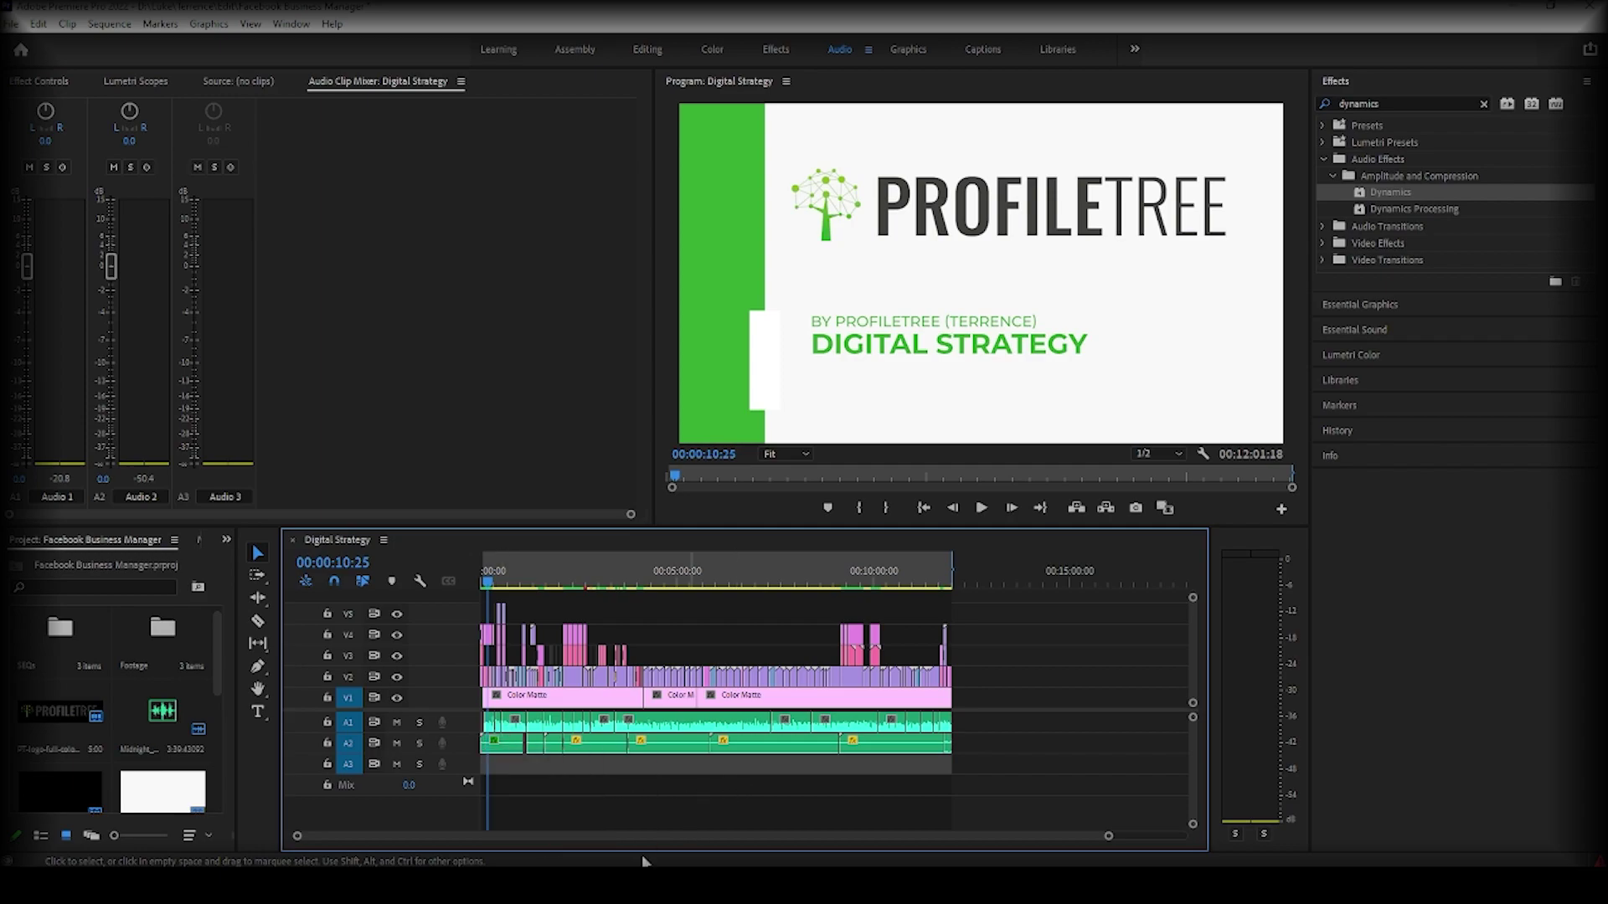
right_click(510, 724)
key(Escape)
At 00:00:32:06, zoom in and boost the A1 clip's audio gain by 17.8 dB.
click(501, 590)
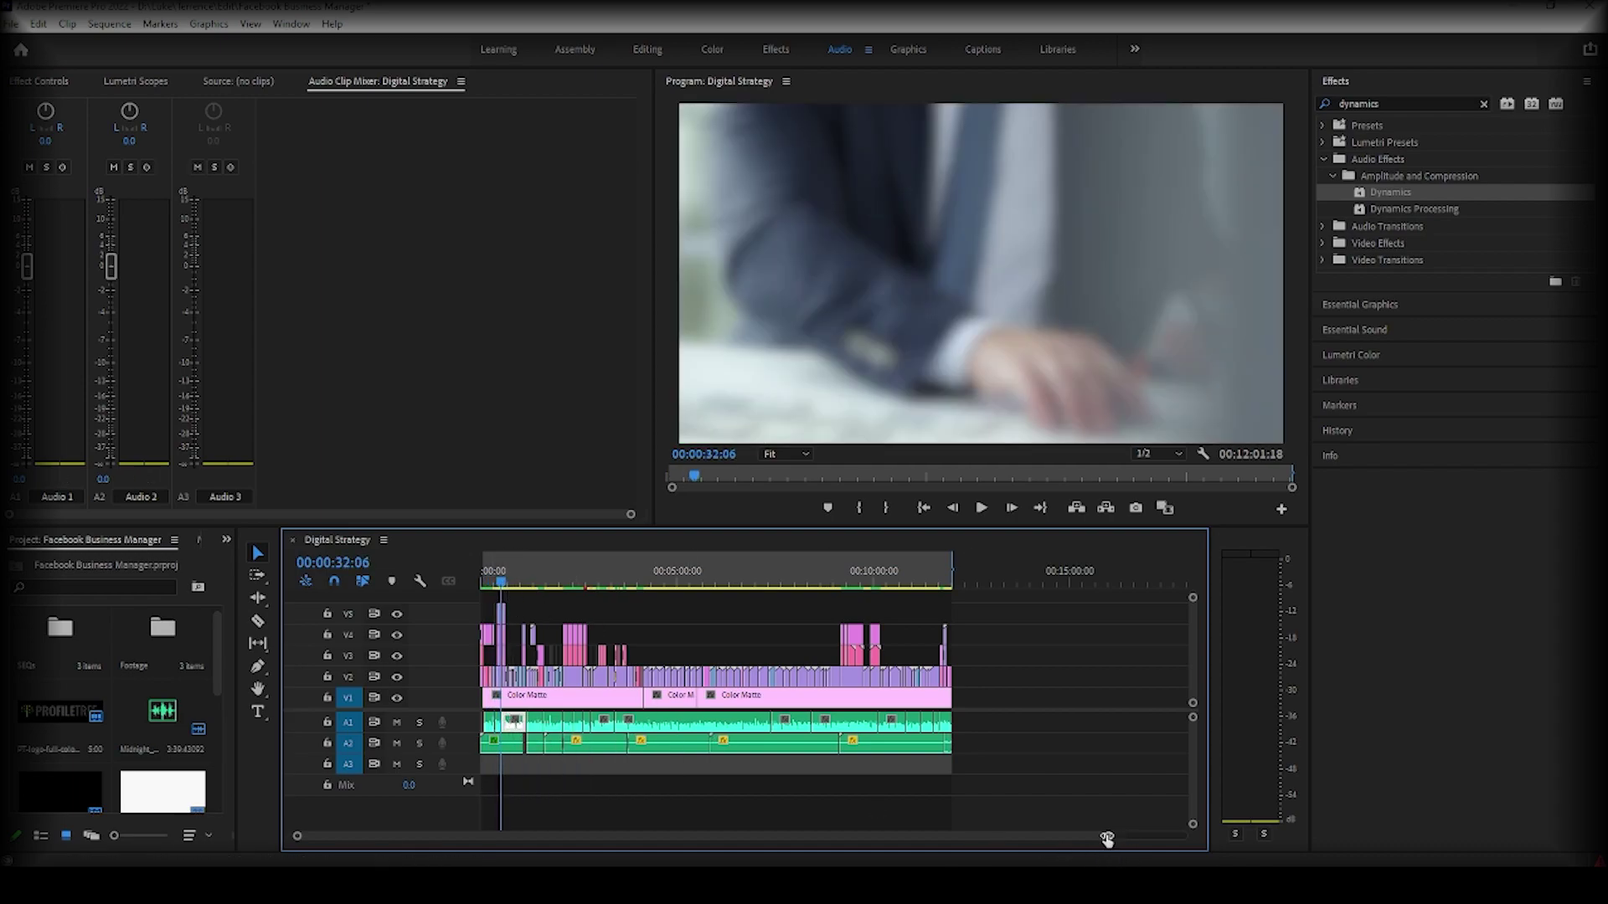
key(equal)
key(equal)
key(equal)
key(equal)
key(equal)
key(equal)
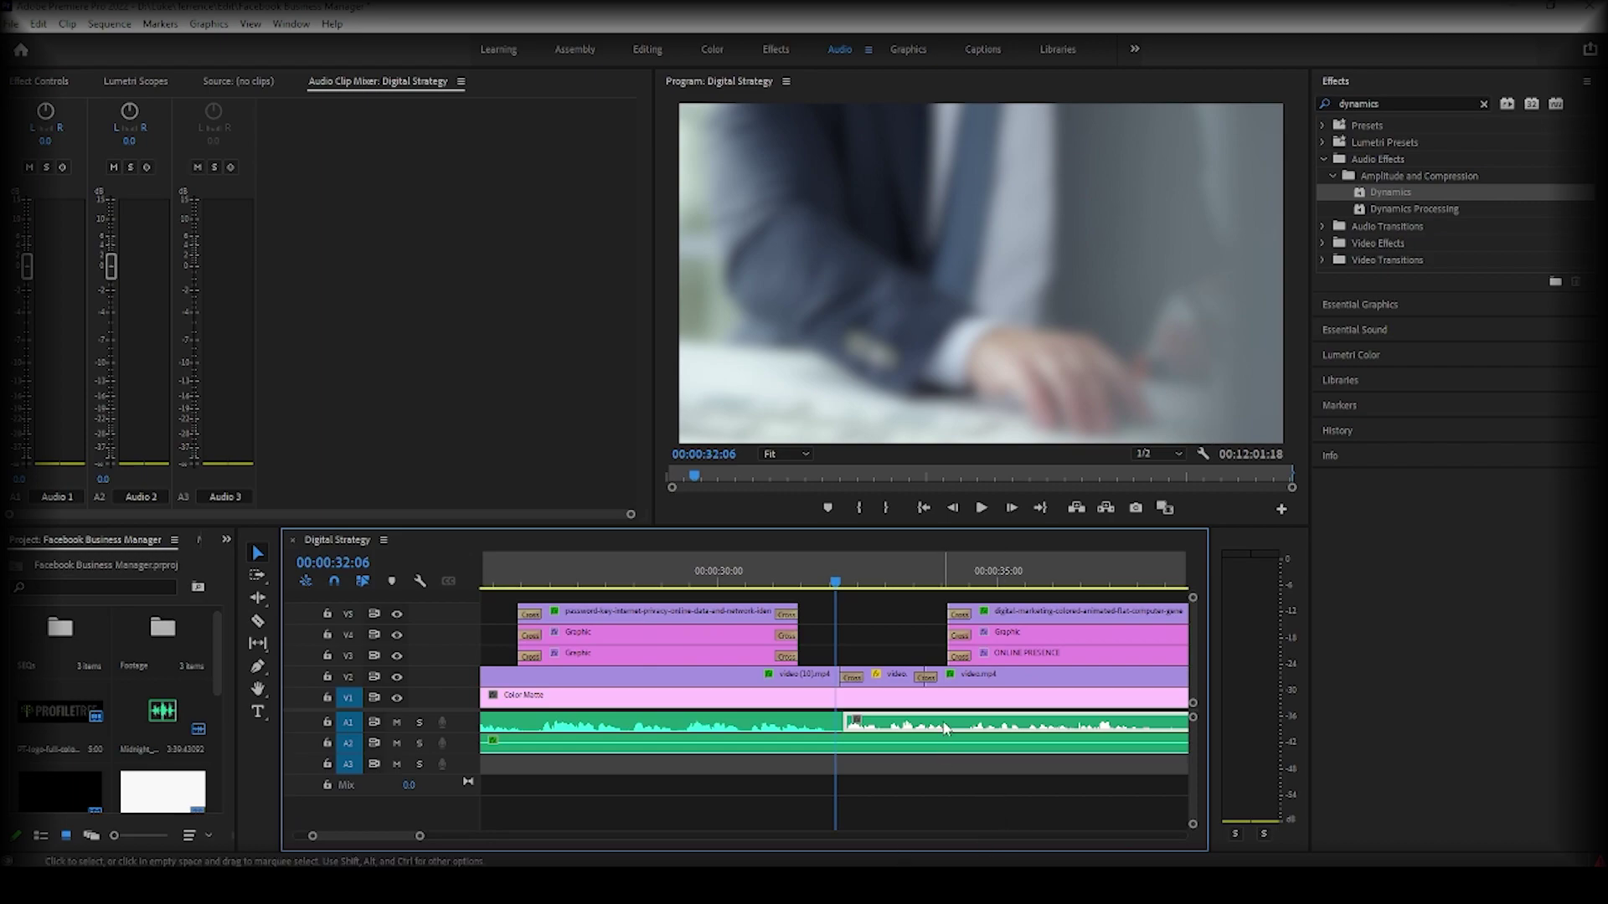
right_click(945, 729)
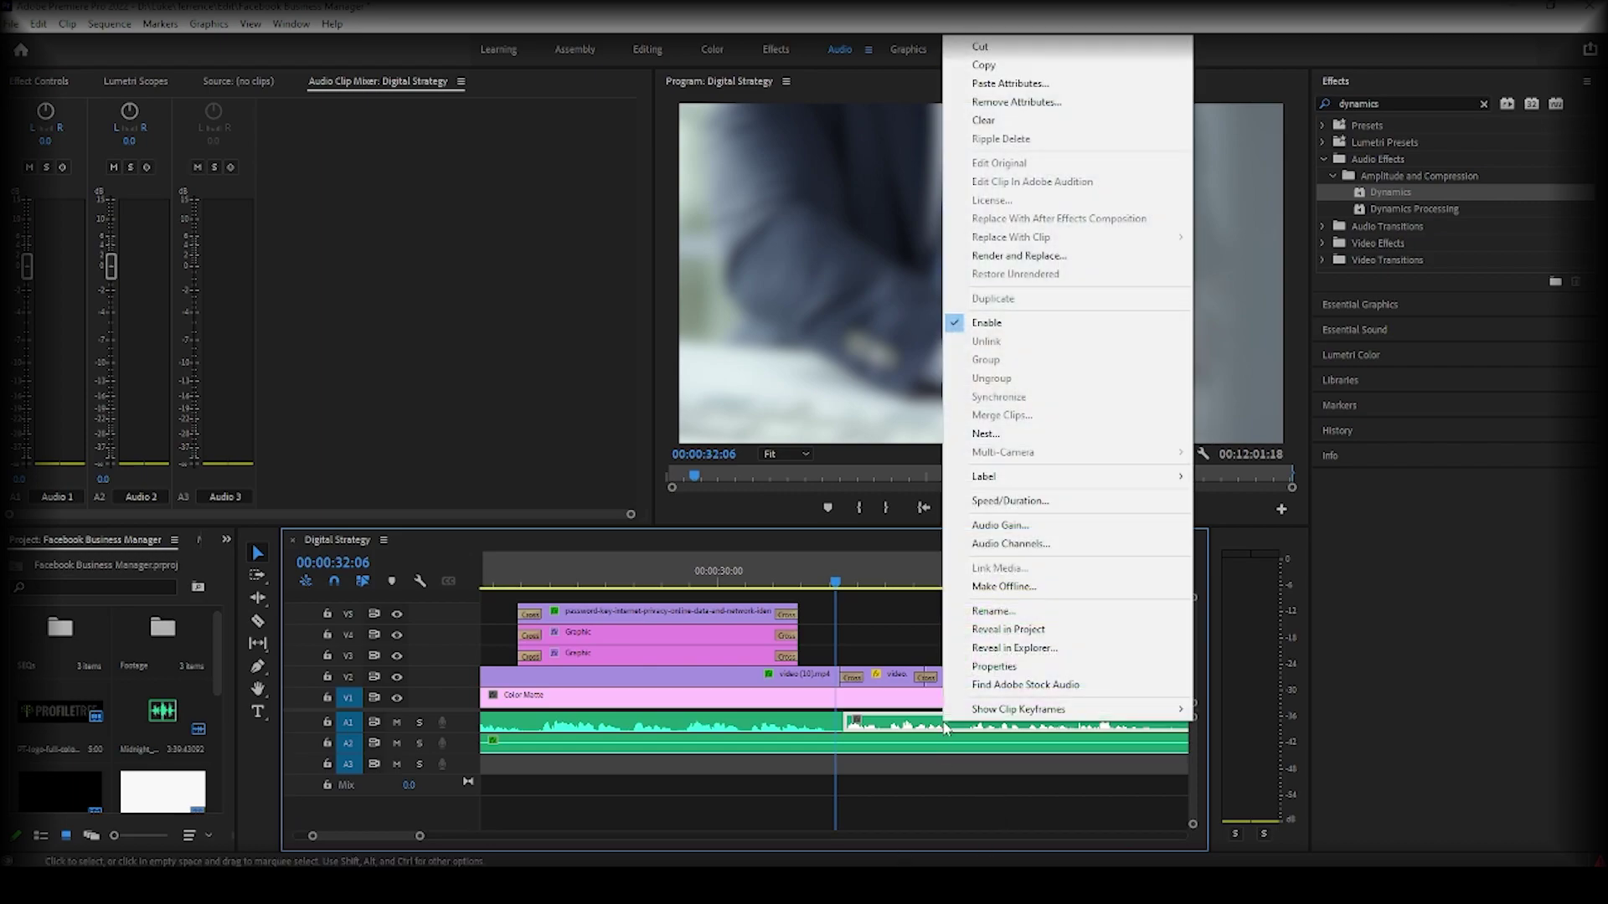
click(1086, 530)
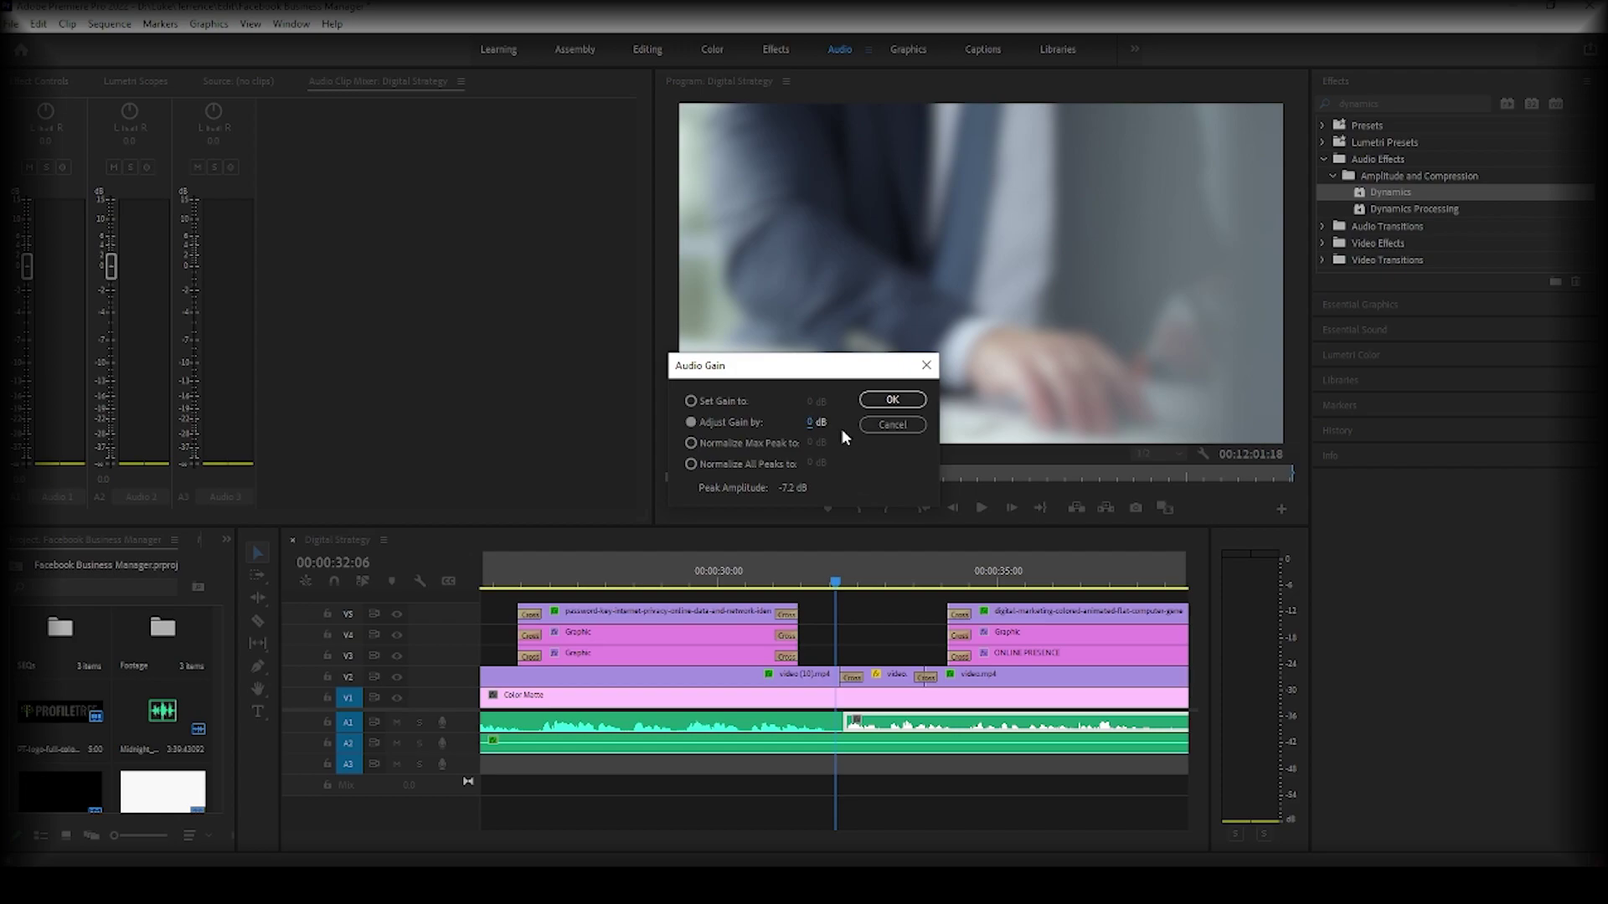
click(815, 424)
drag(825, 423, 968, 417)
click(893, 400)
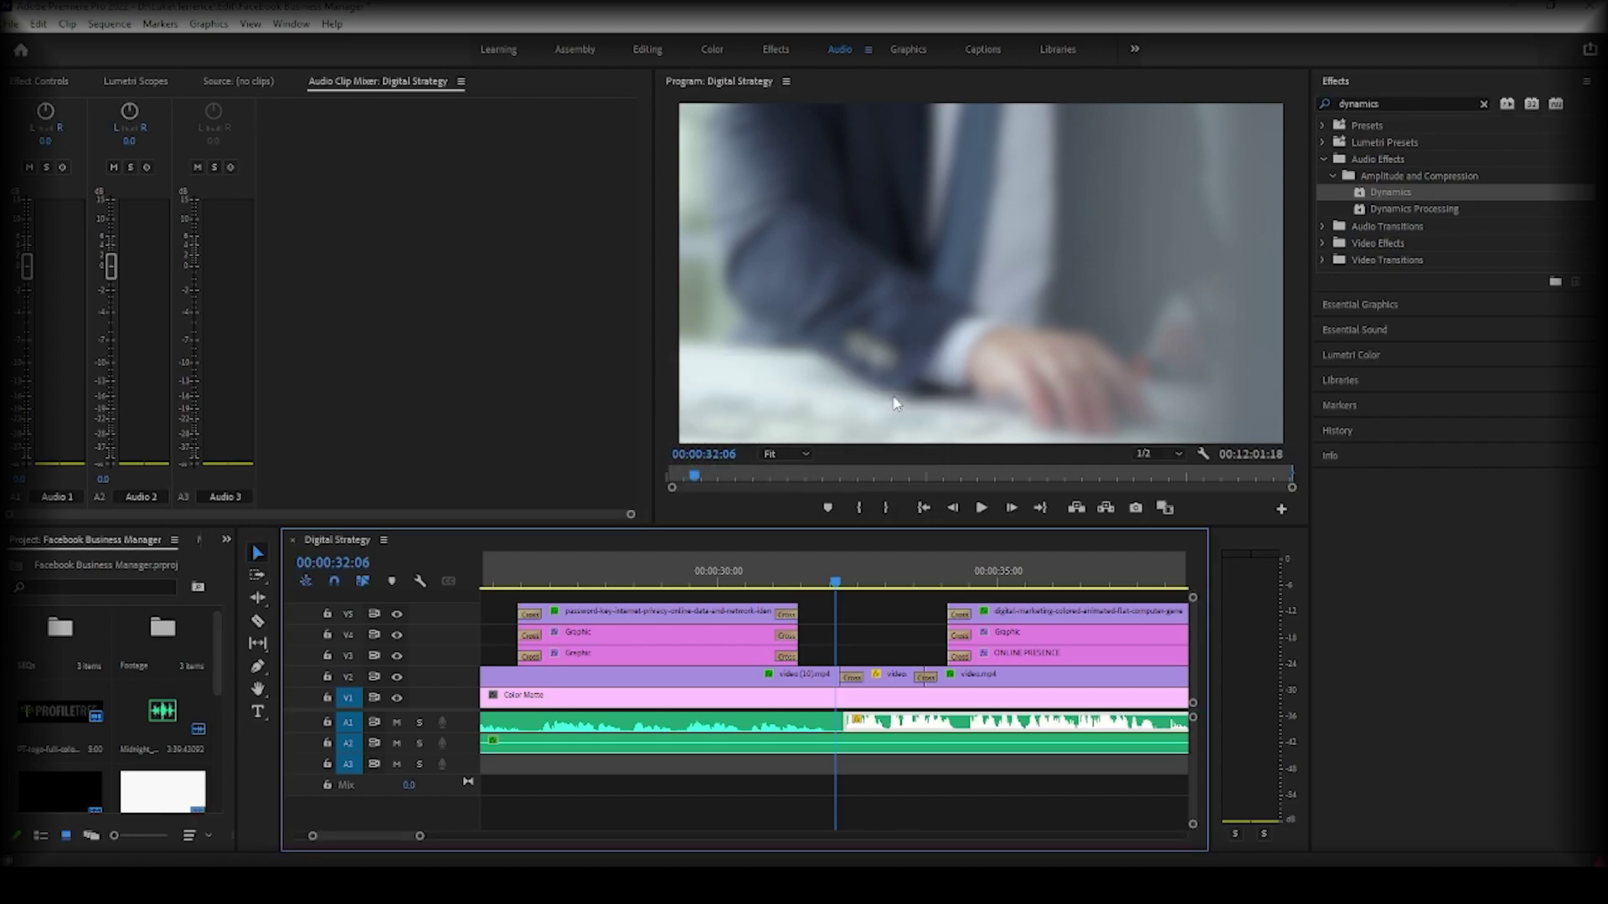
Play back the boosted clip, park the playhead at 00:00:33:01, and zoom the timeline out.
key(space)
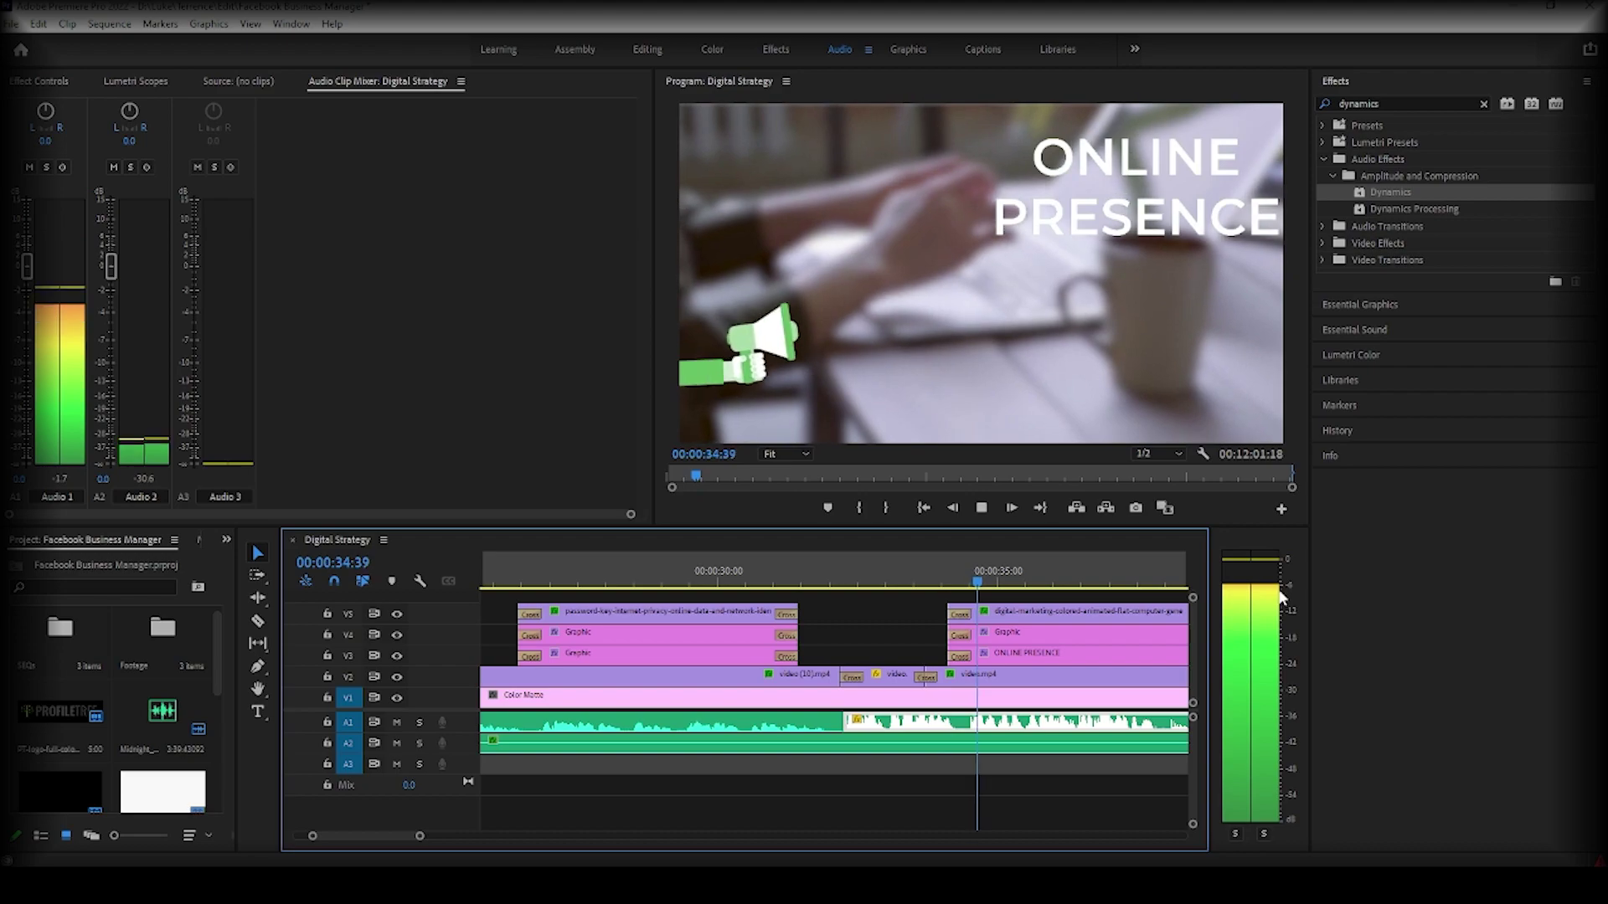
key(space)
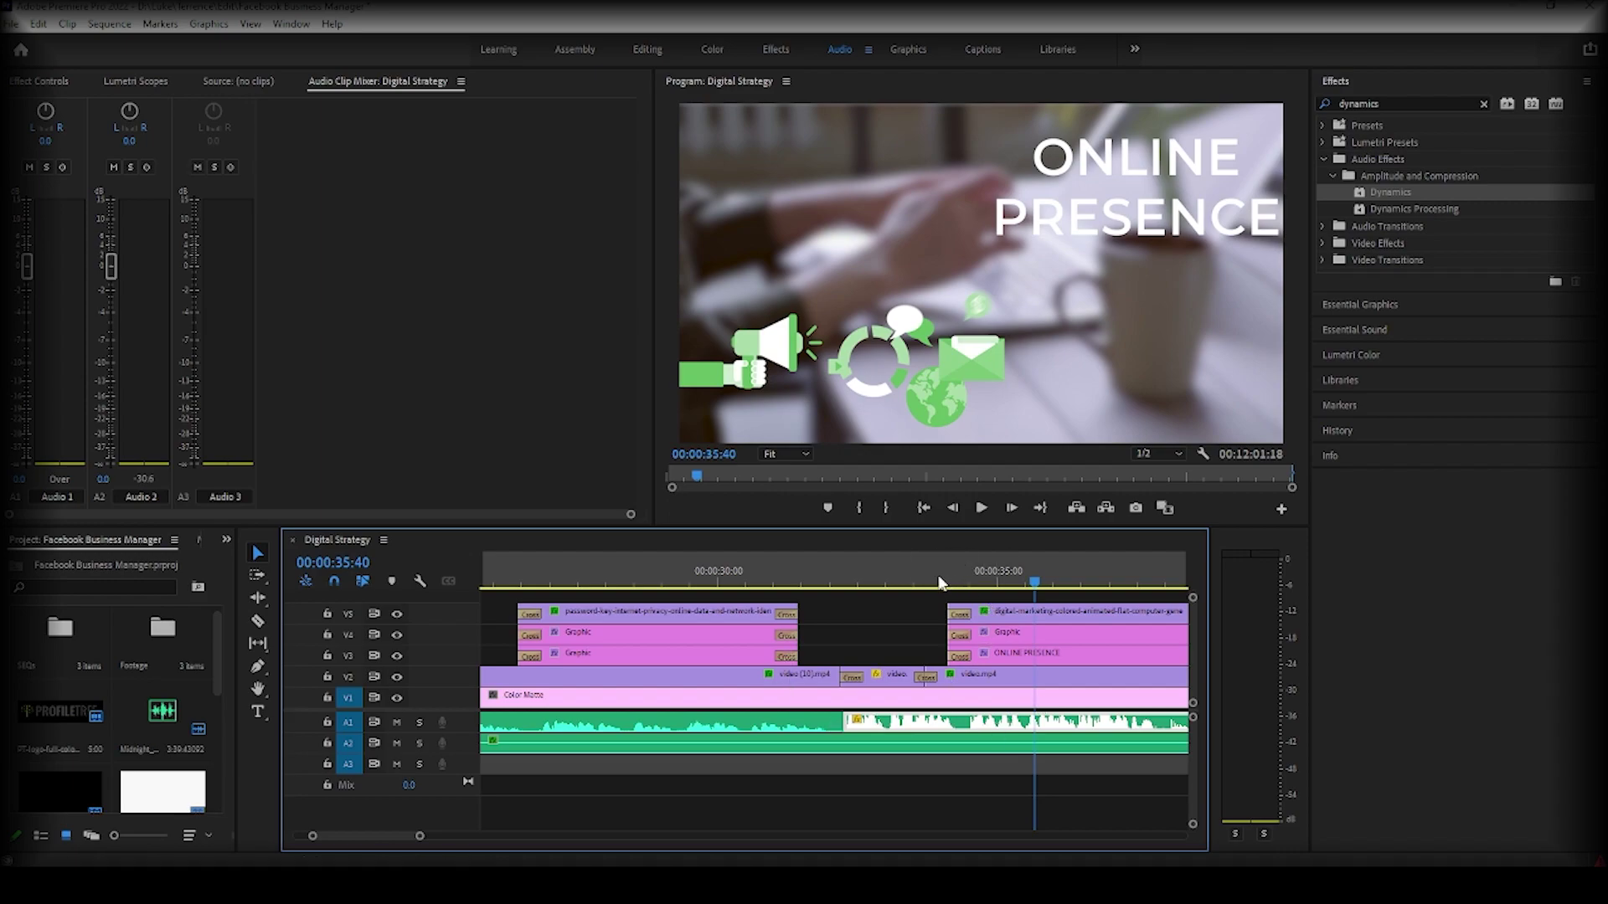
click(888, 580)
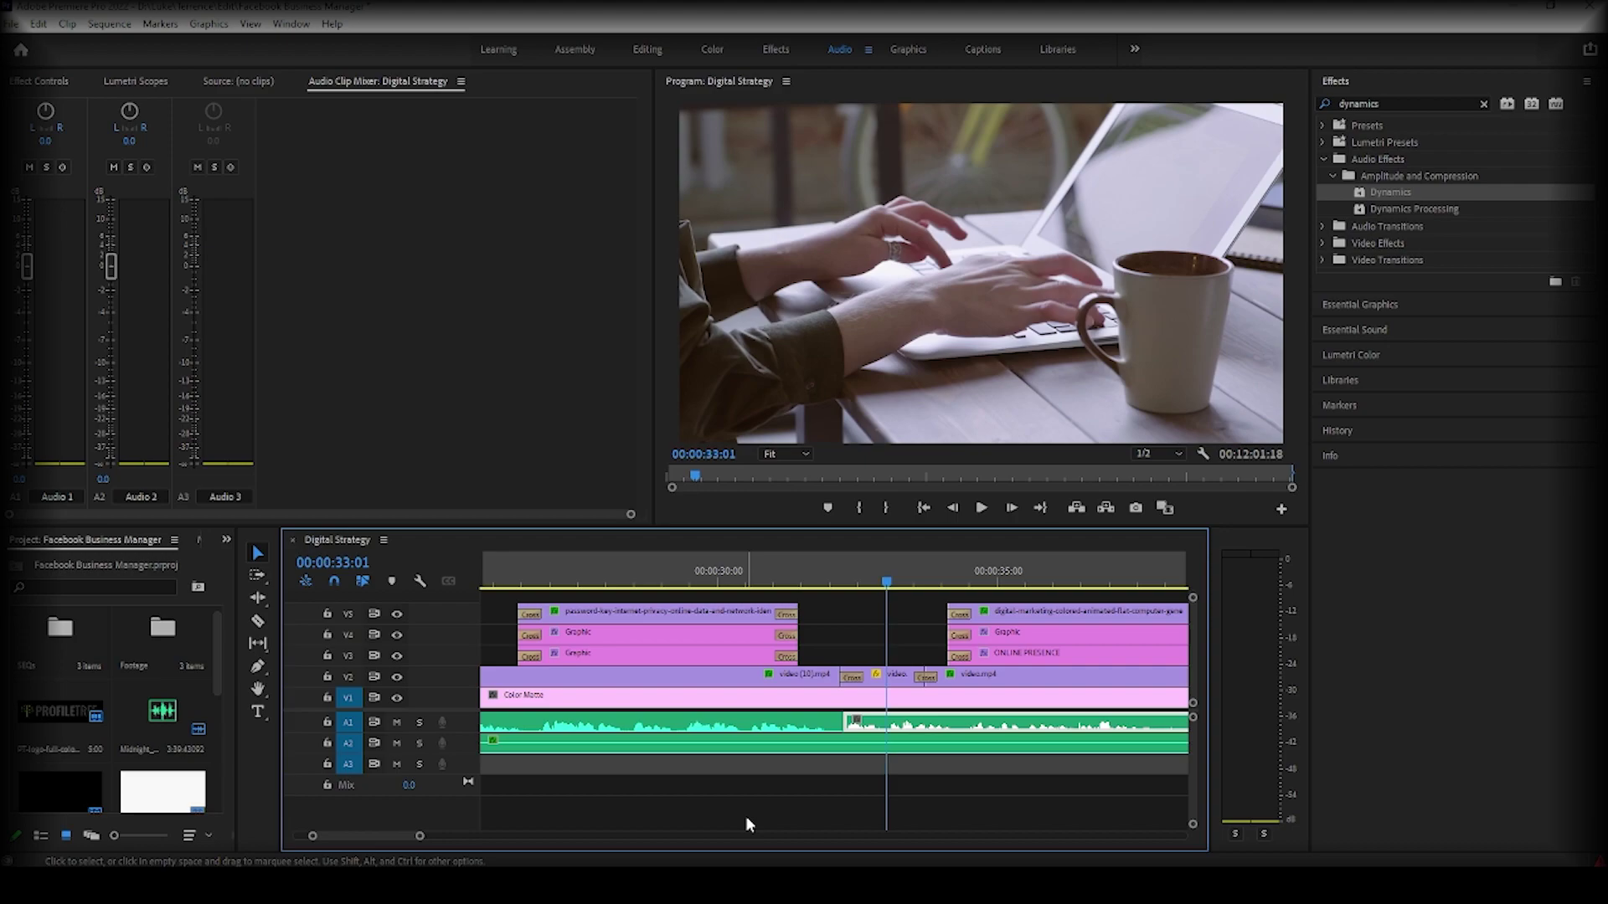
drag(420, 835, 543, 837)
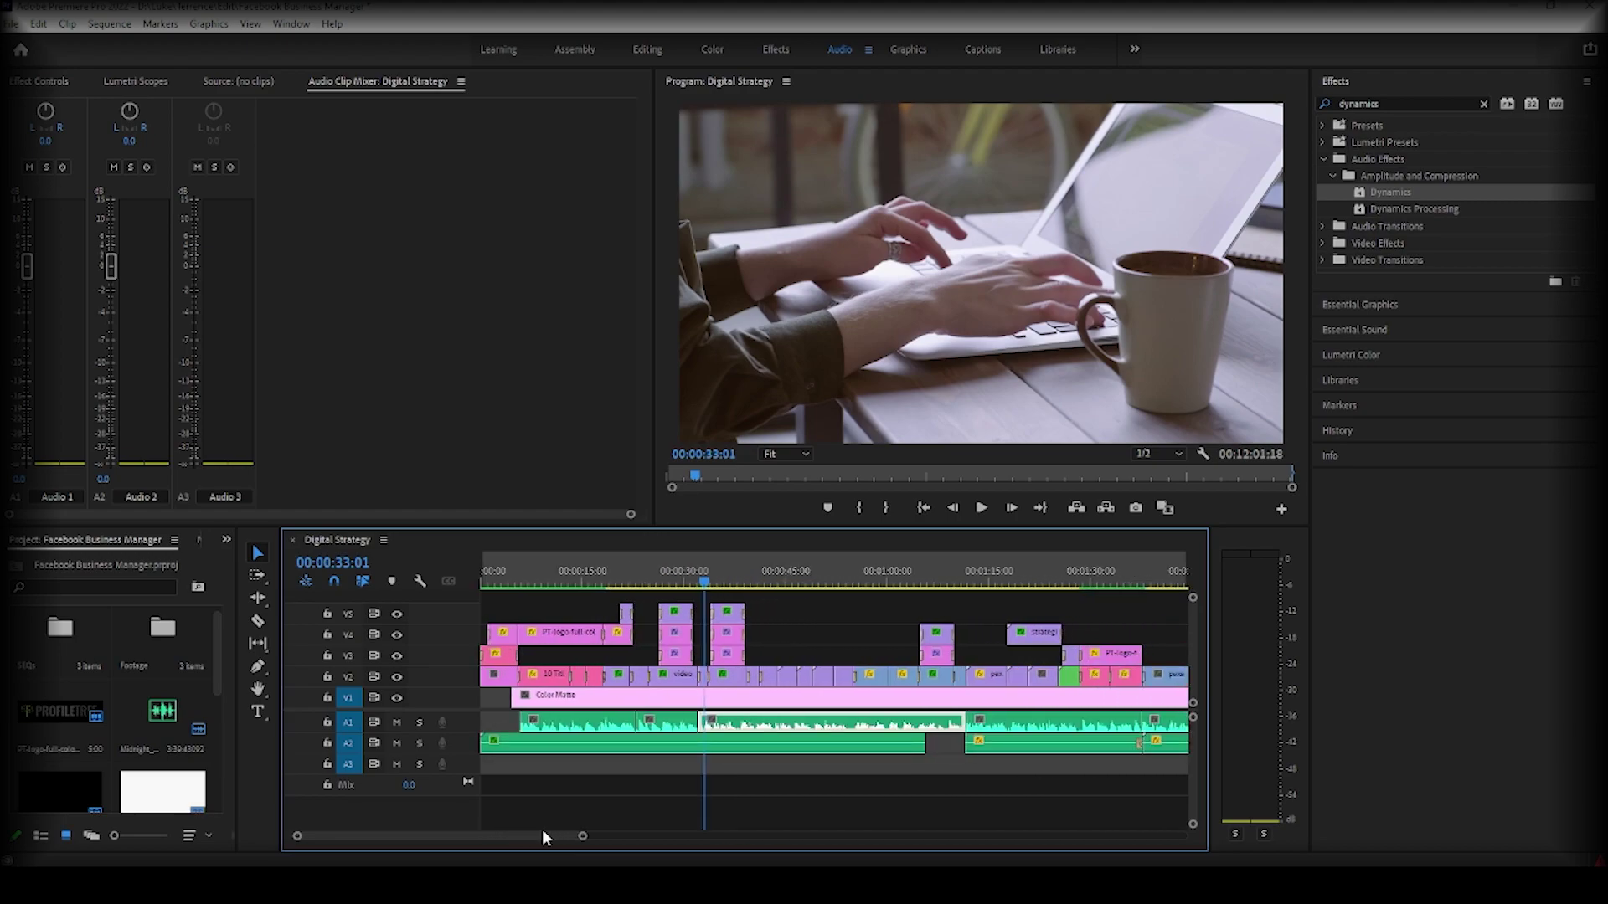